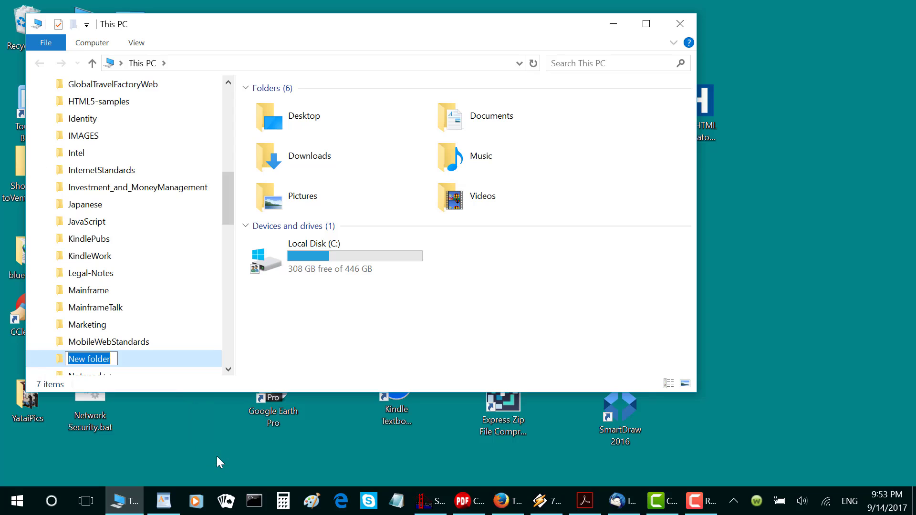
Step: Name the new folder on drive C BeARockStar and close the file browser window
type("B")
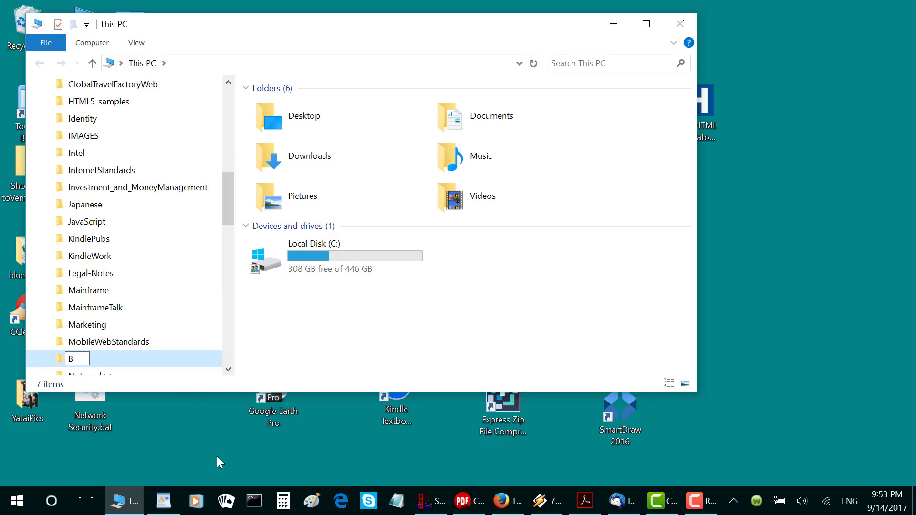
type("eARockS")
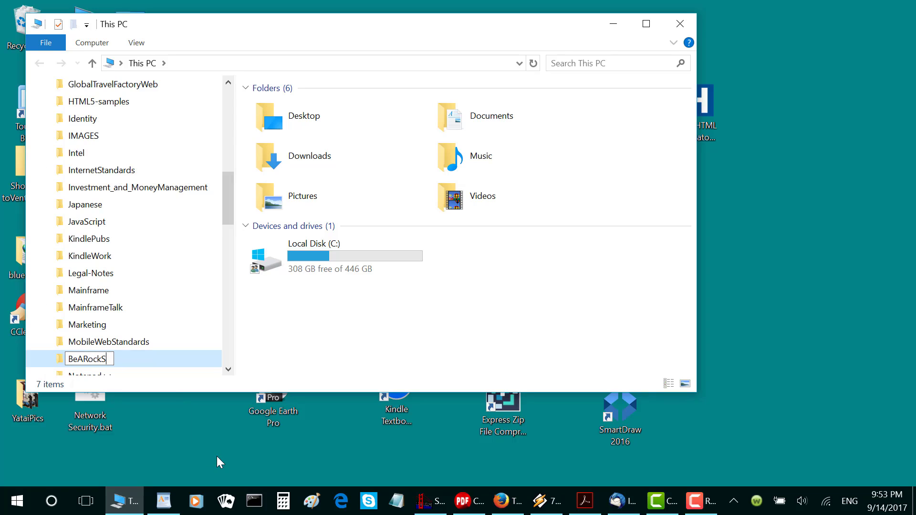
type("tar")
key("Return")
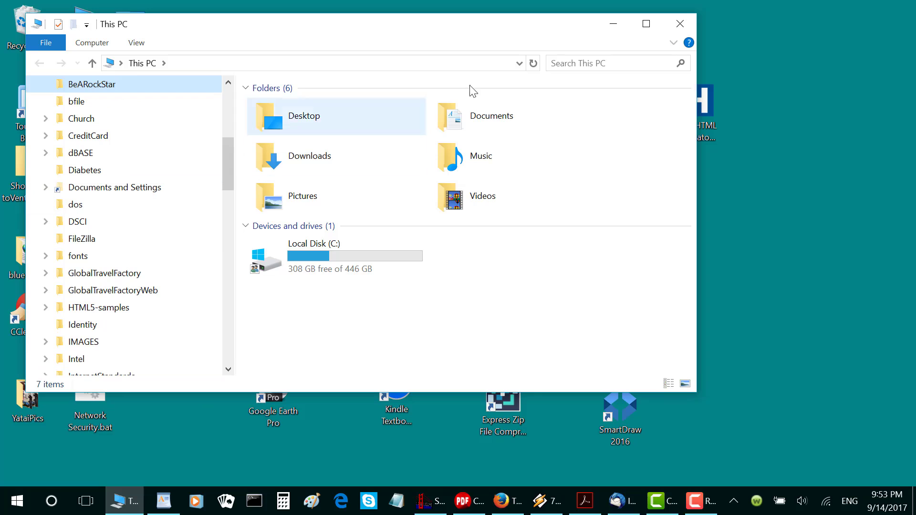
left_click(681, 23)
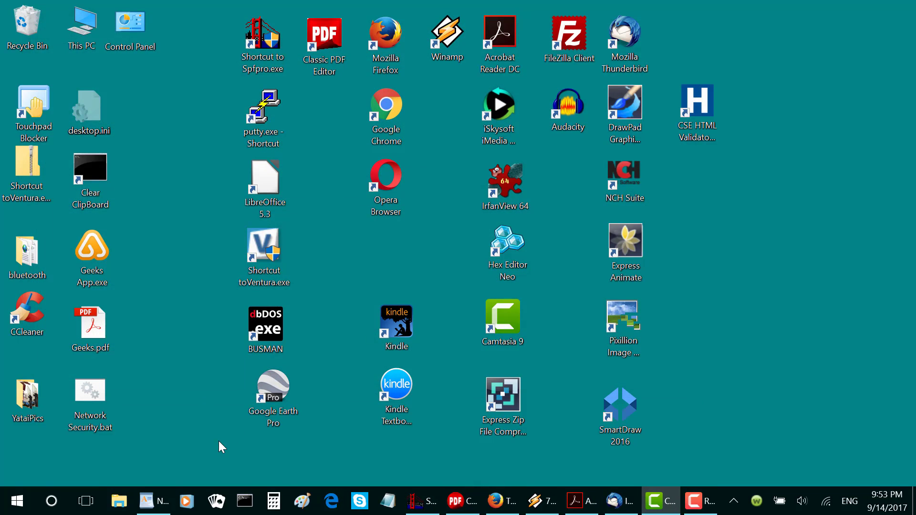
Step: Open Notepad and write the heading "A plan", a blank line and the item "* write some songs"
left_click(389, 501)
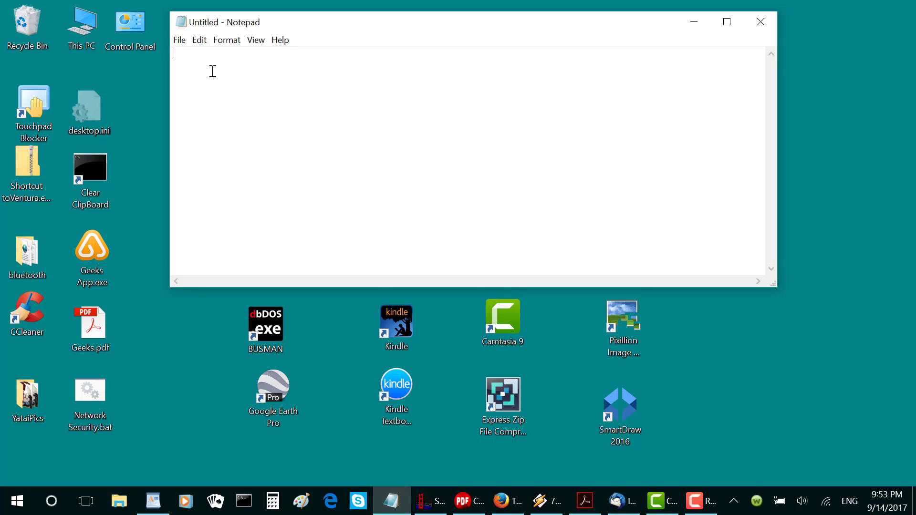
type("A plan")
key("Return")
type("* write")
key("BackSpace")
key("BackSpace")
type("te some songs")
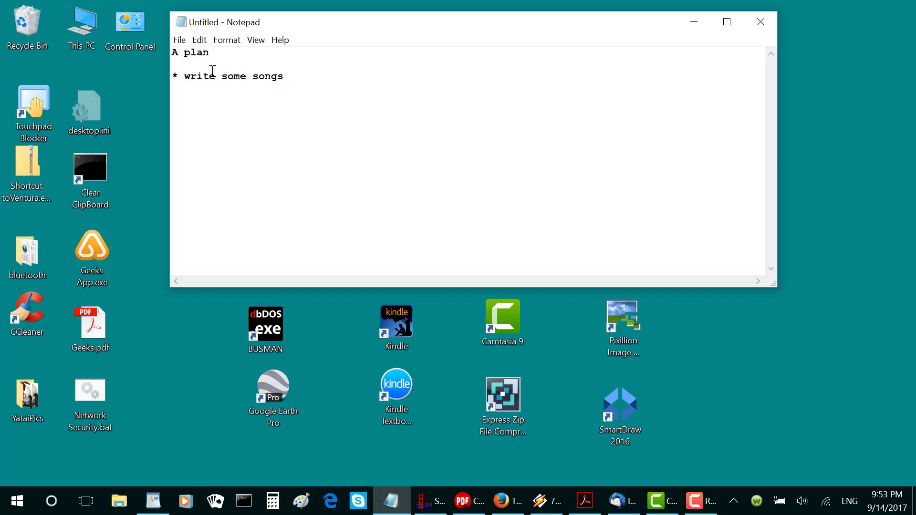
Step: Add the item "* sings in a band" on the line below the songwriting item
key("Return")
type("* sing")
type("s")
type(" in band")
type("a band")
Step: Insert the item "* form a band" between the songwriting and singing items
key("Up")
key("Up")
key("Return")
type("* form a g")
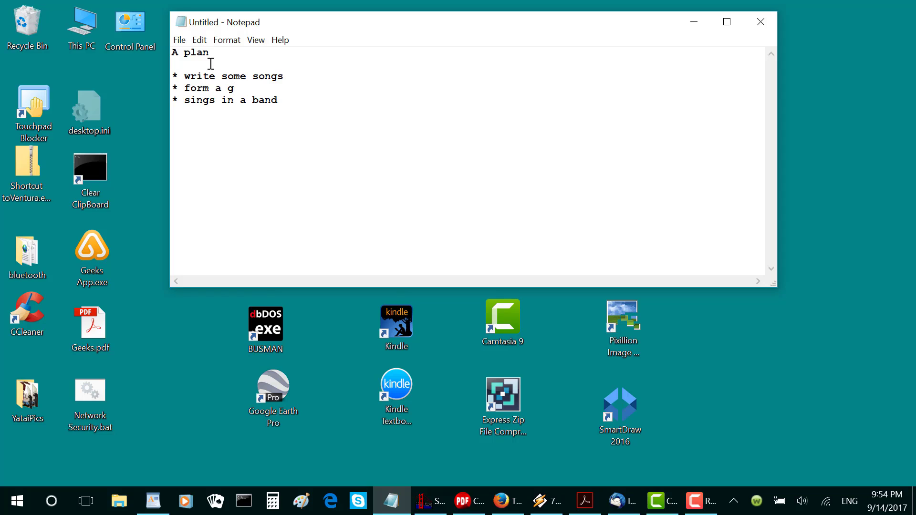
key("BackSpace")
type("band")
Step: Add "* get an agent" as the last item of the plan
key("Down")
key("Return")
type("* get an agent")
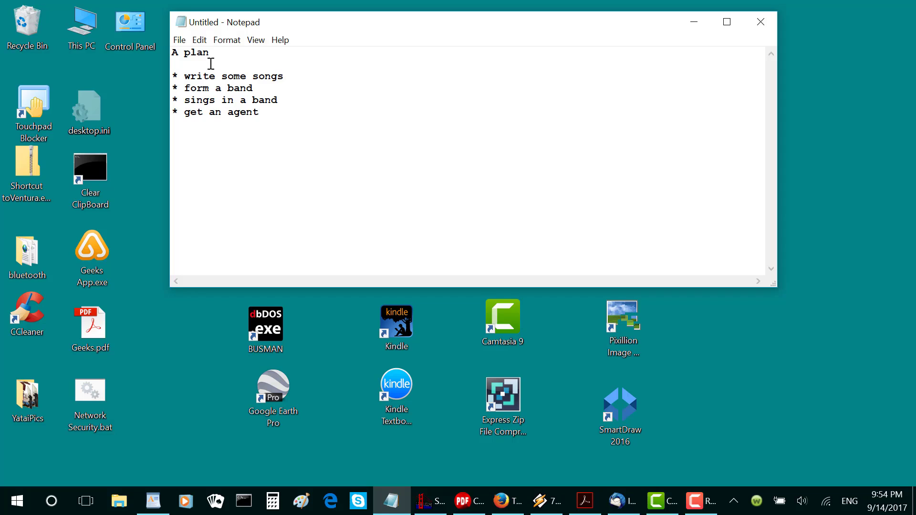
Step: Save the plan as a text document named Plan in the BeARockStar folder on drive C
left_click(178, 41)
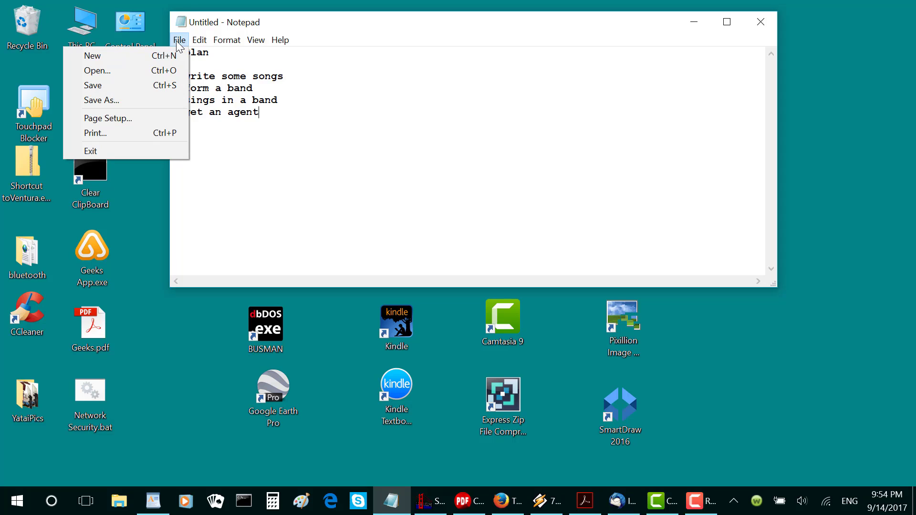
left_click(109, 98)
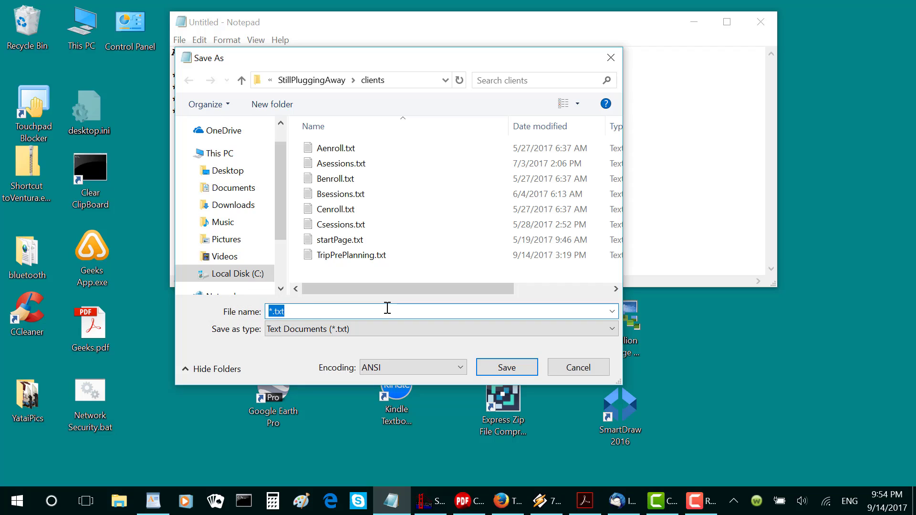
type("Plan")
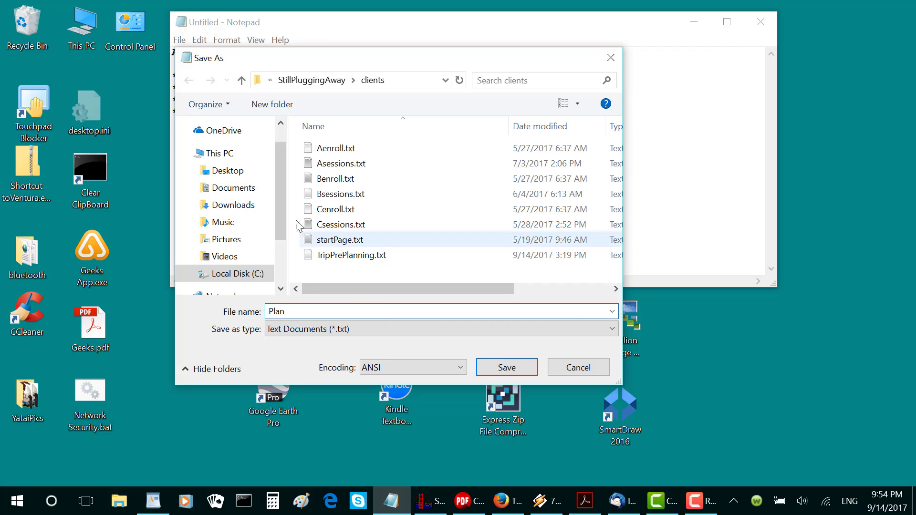
left_click(270, 84)
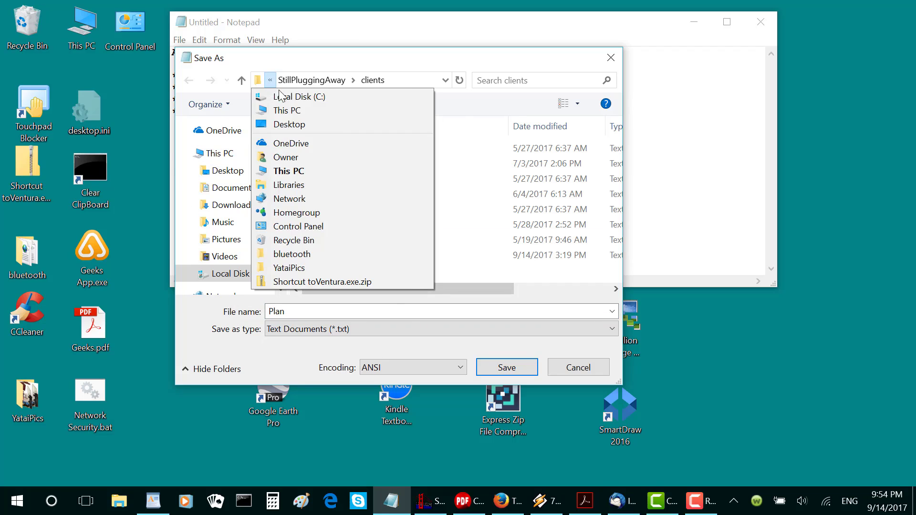
left_click(282, 97)
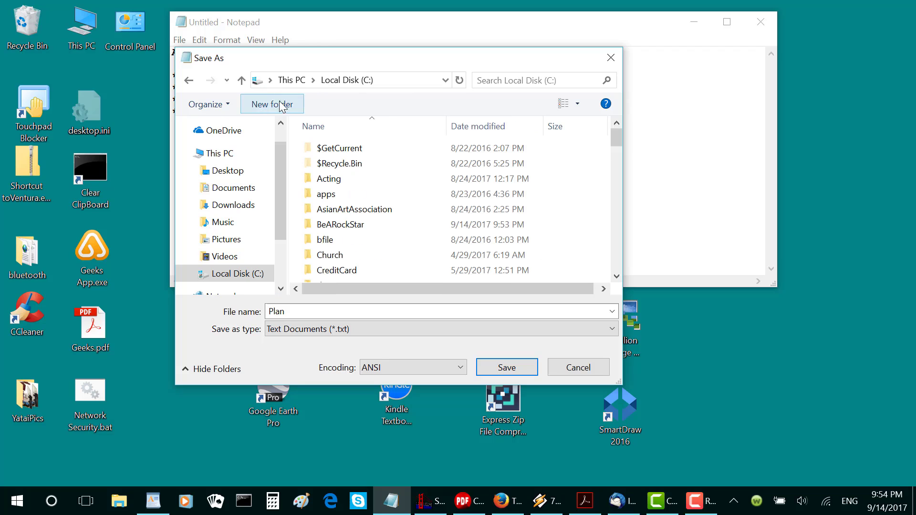
scroll(384, 191, "down", 2)
scroll(386, 193, "down", 5)
scroll(385, 193, "up", 6)
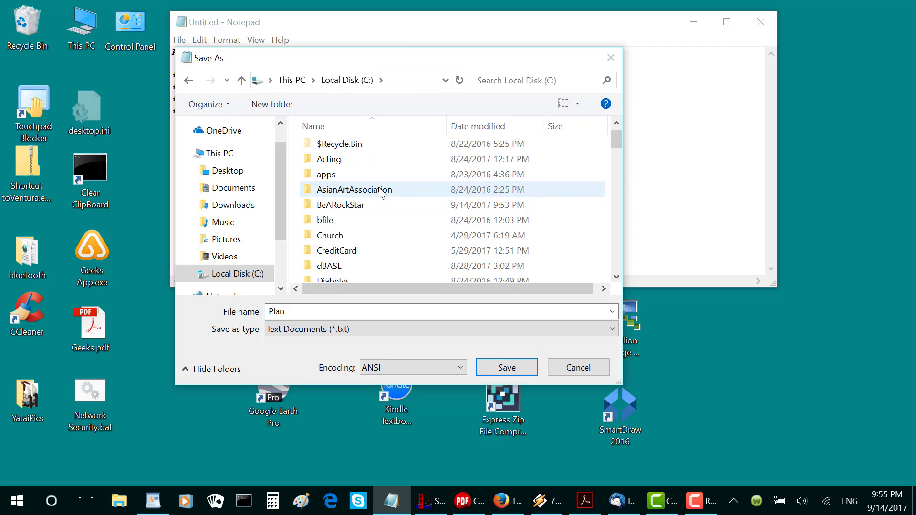
double_click(359, 201)
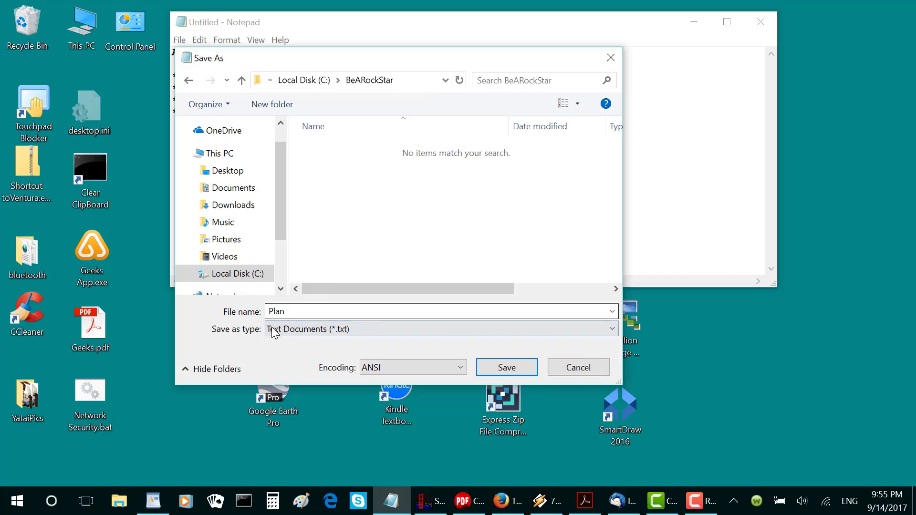
left_click(514, 365)
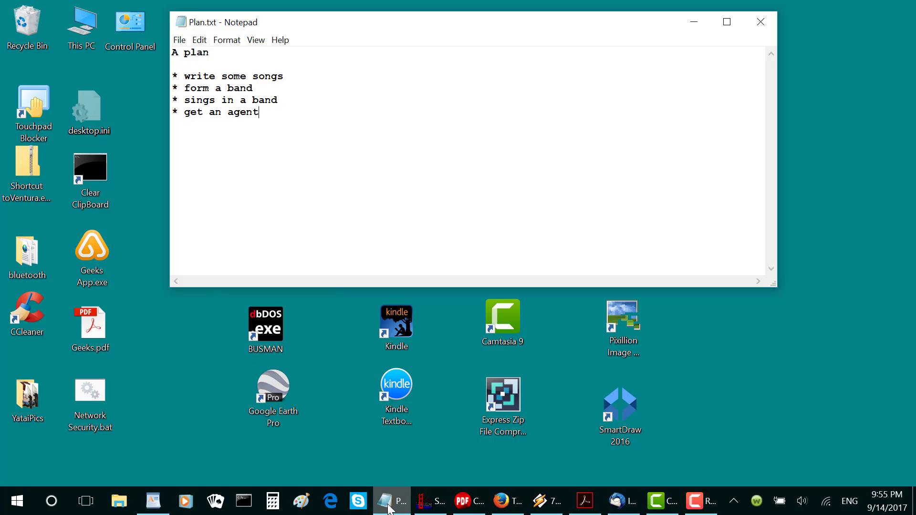
Step: Open a second, blank Notepad window and move it off the plan so both windows show
mouse_move(388, 510)
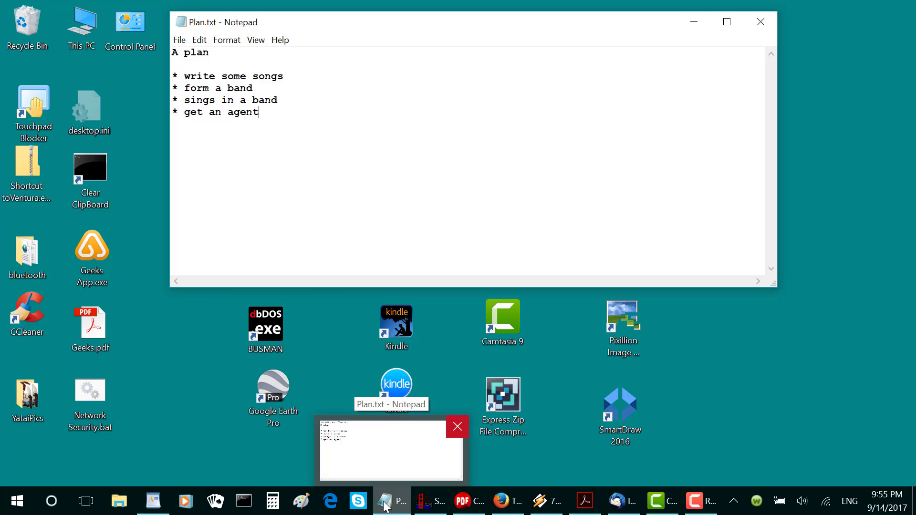
right_click(384, 502)
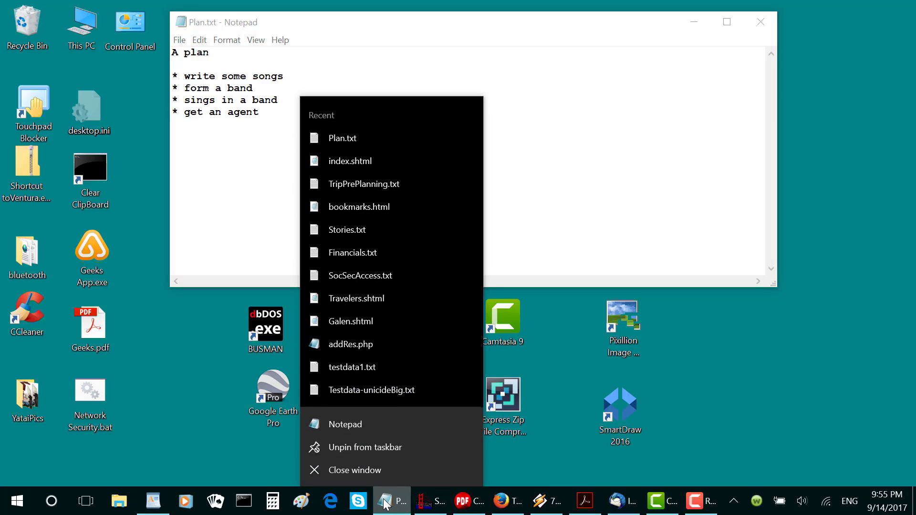
left_click(352, 423)
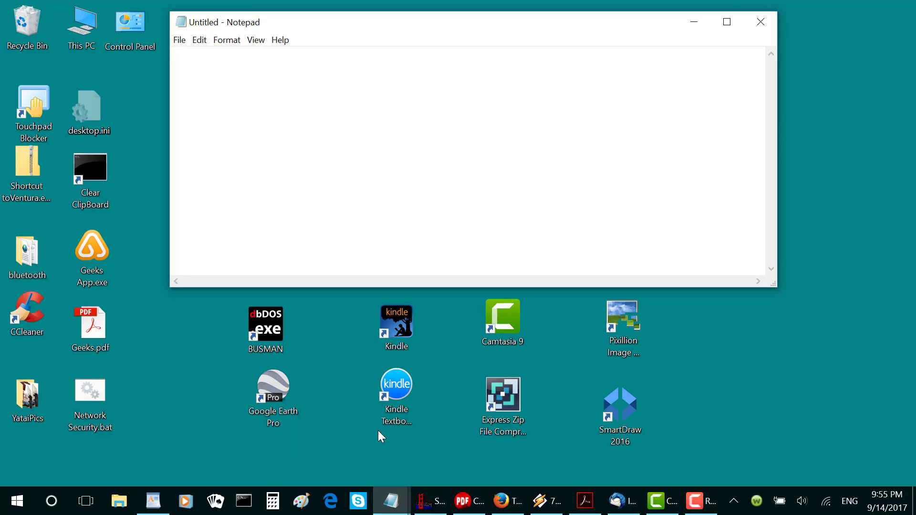
left_click_drag(416, 23, 466, 56)
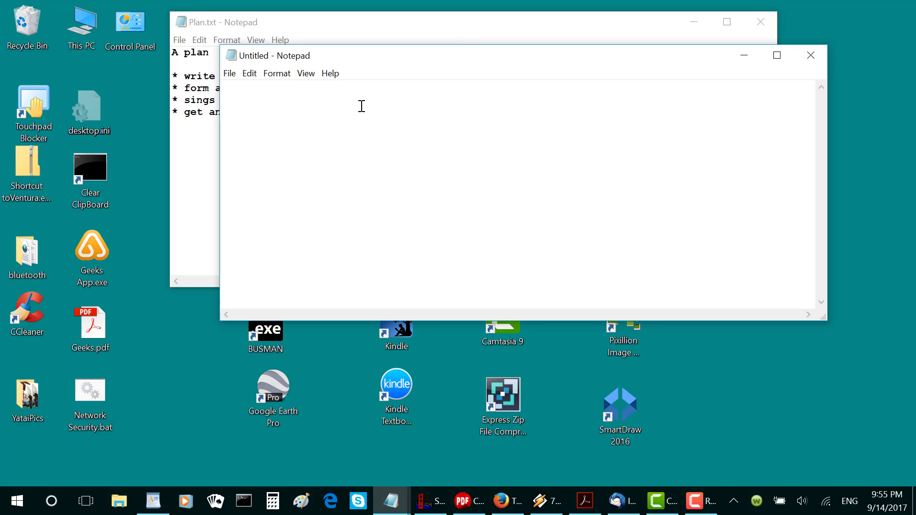
Step: Write the heading "Contacts", a blank line and the full names of three contacts on separate lines
type("Contacts")
key("Return")
type("Manny P")
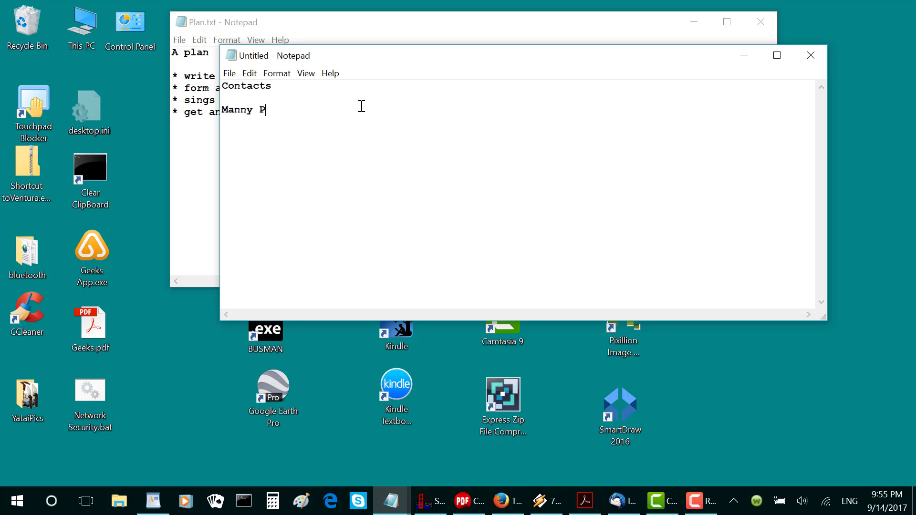
type("laces ")
type("Hugi")
type("e Laurie ")
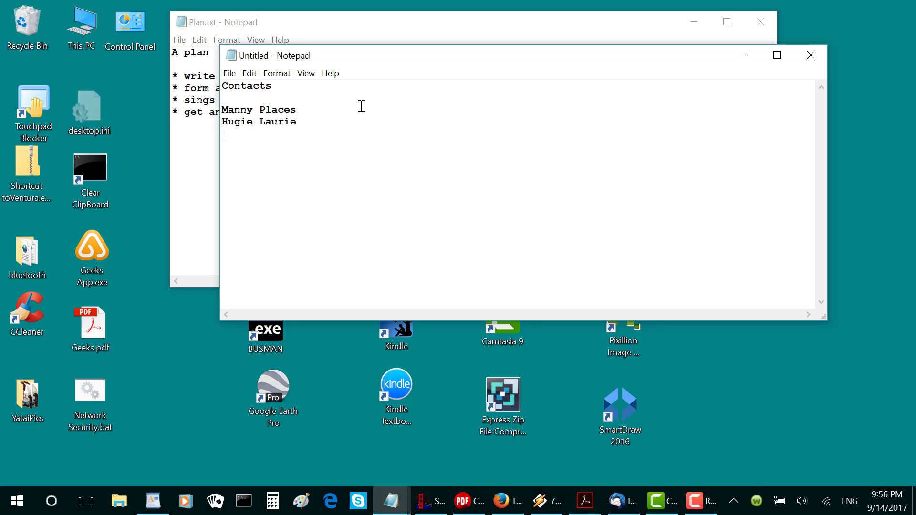
type("Wilbur Found")
Step: Save the contact list as a text document named Contacts in the BeARockStar folder
left_click(229, 75)
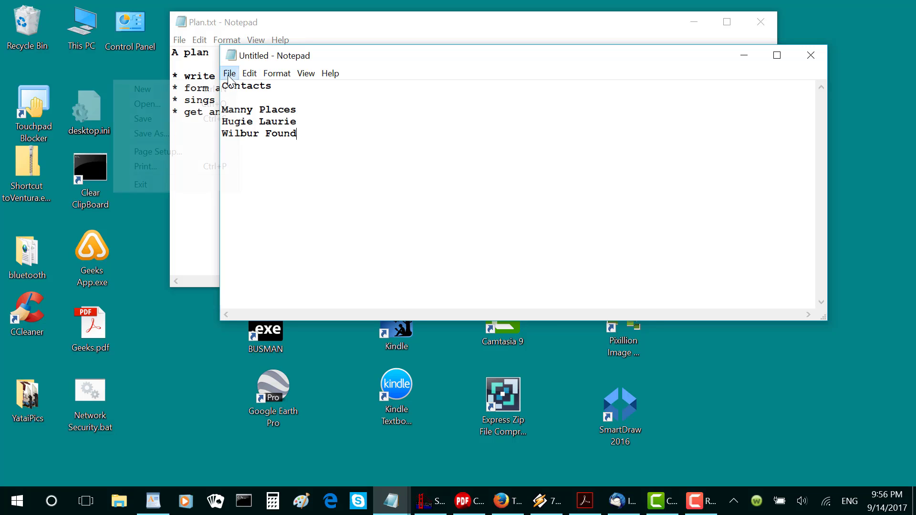
left_click(177, 136)
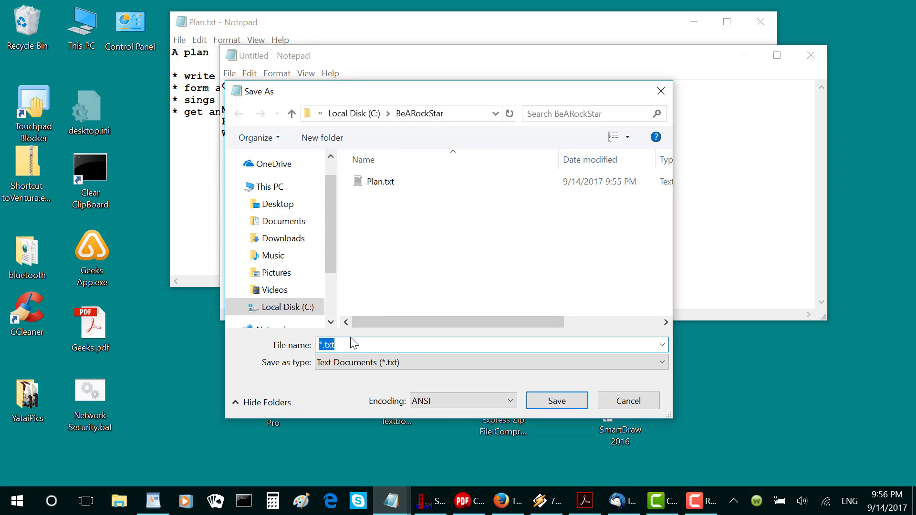
type("Contacts")
key("Return")
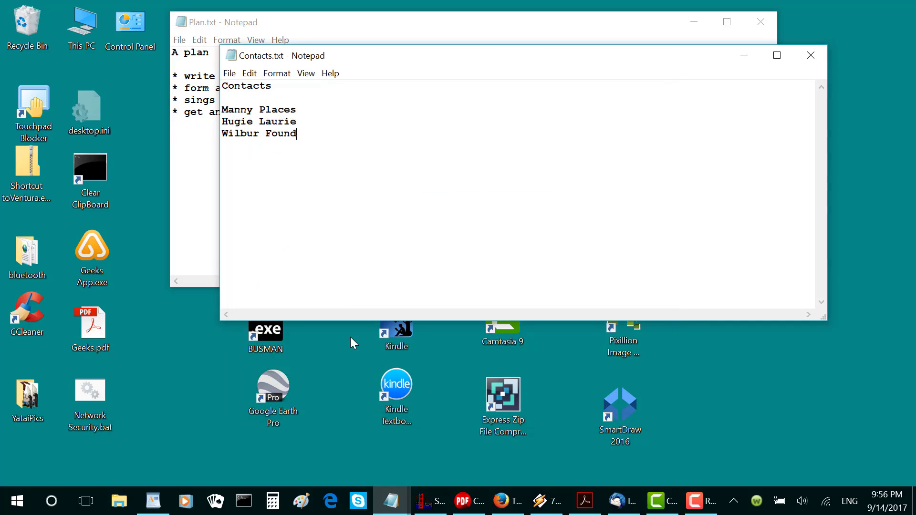
Step: Open a third, blank Notepad window and move it so it cascades over the contact list
right_click(391, 501)
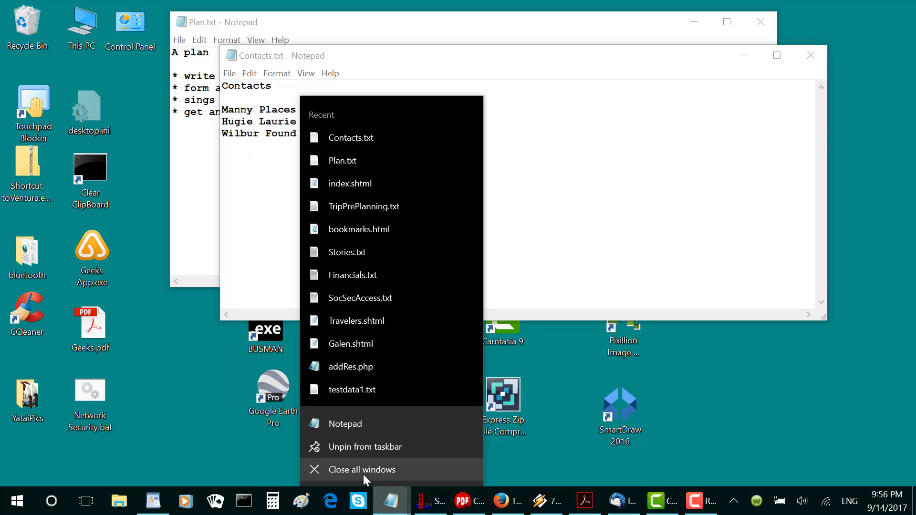
left_click(348, 428)
left_click_drag(400, 21, 518, 117)
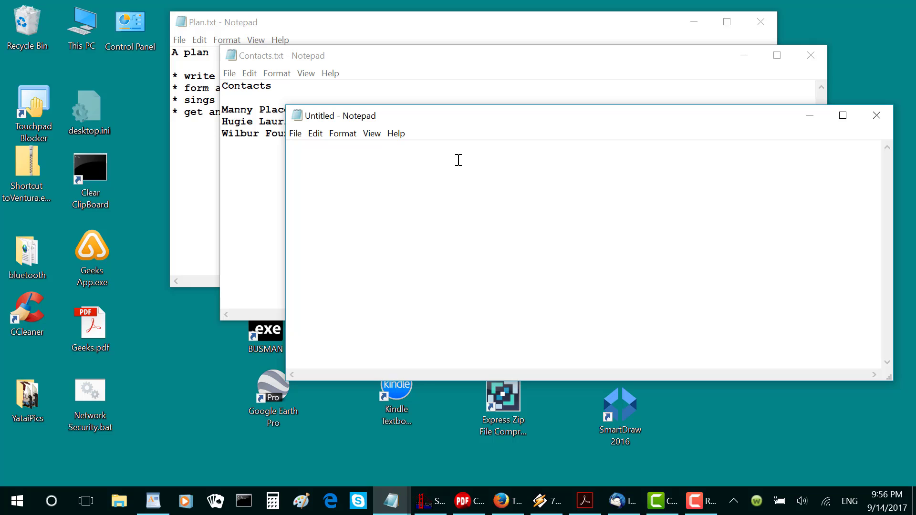
Step: Write the heading "Song Titles", a blank line and the item "* Love Theme from 'Attila the Hun'"
type("Song Titles")
key("Return")
type("* Love The")
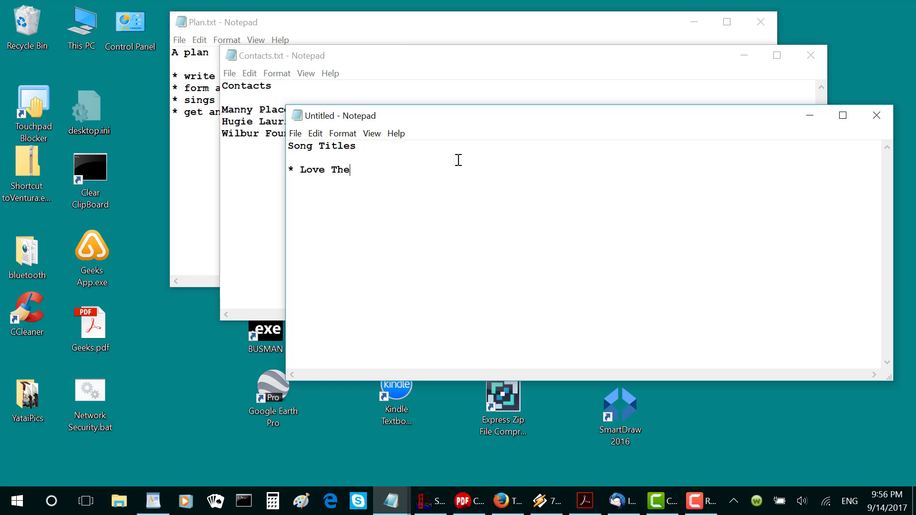
type("me from 'Attila the Hun")
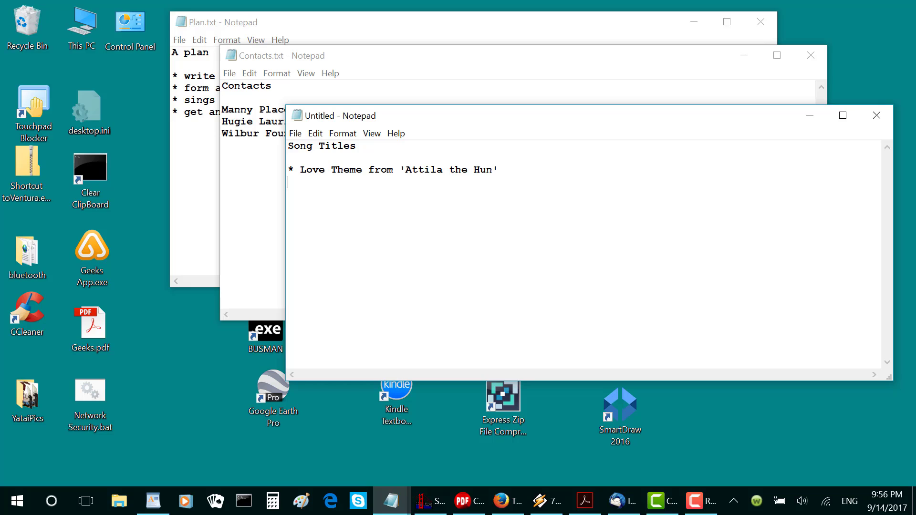
type("'")
Step: Add the song titles "* You and Me and our 2.1 Children" and "* A zircon for you, my semi-precious" on separate lines
key("Return")
type("* You and Me and our ")
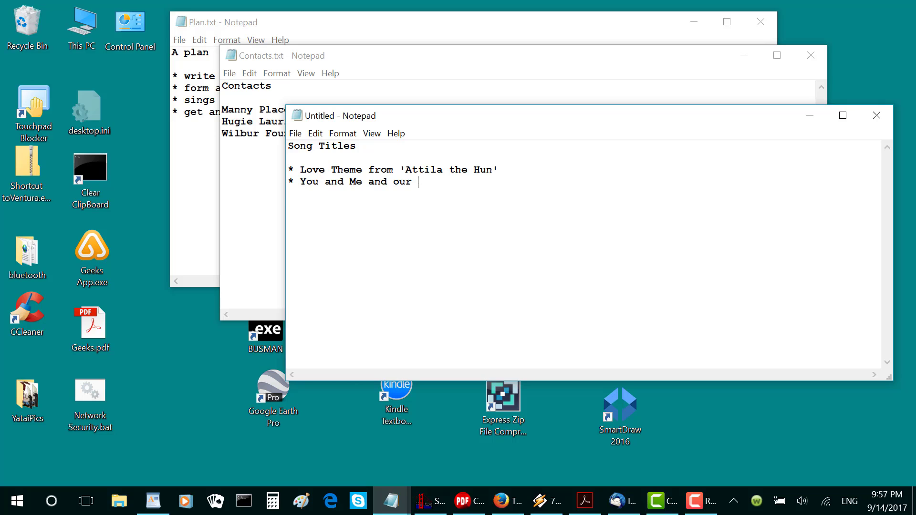
type("2.1 Children")
key("Return")
type("* A zircon for")
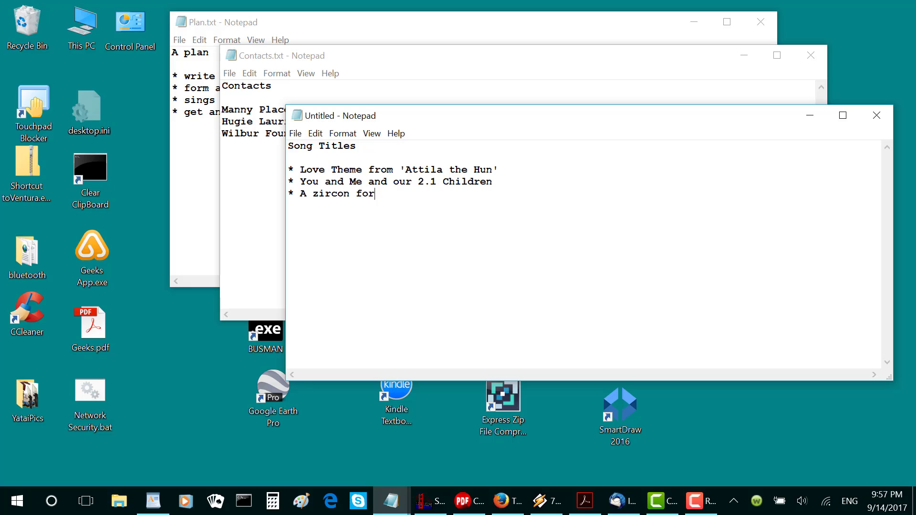
type(" you, my semi-precios")
key("BackSpace")
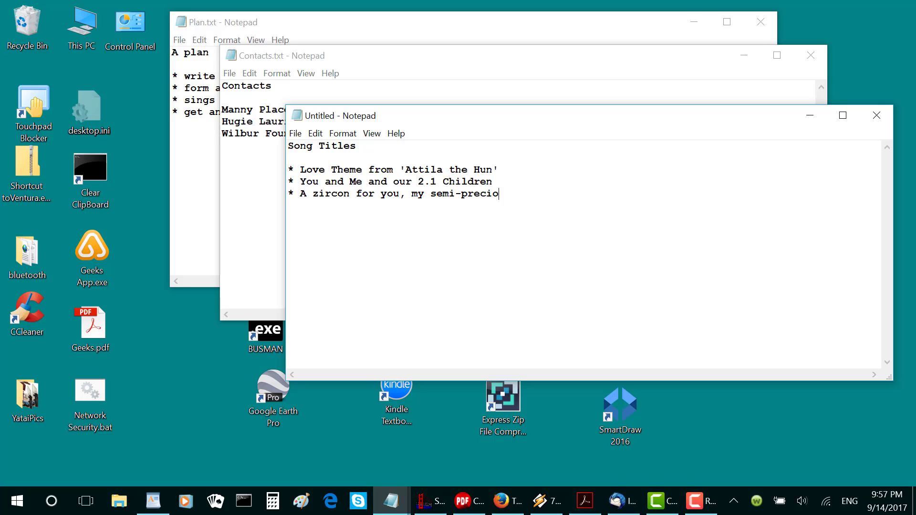
type("us")
Step: Save the song list as a text document named SongTitles in the BeARockStar folder
left_click(295, 135)
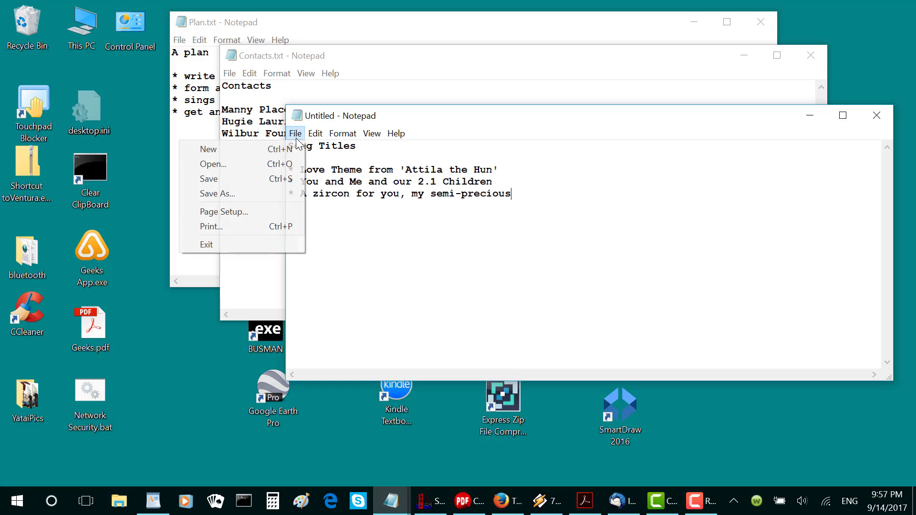
left_click(237, 195)
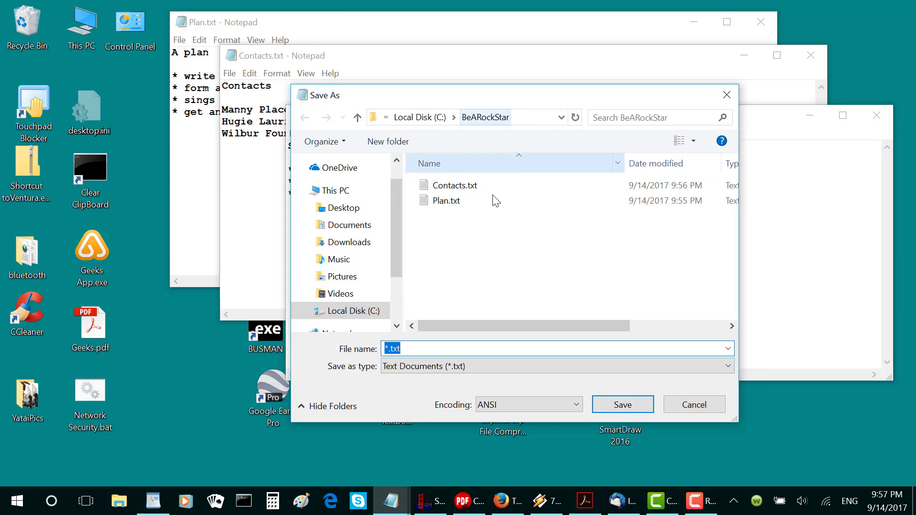
type("S")
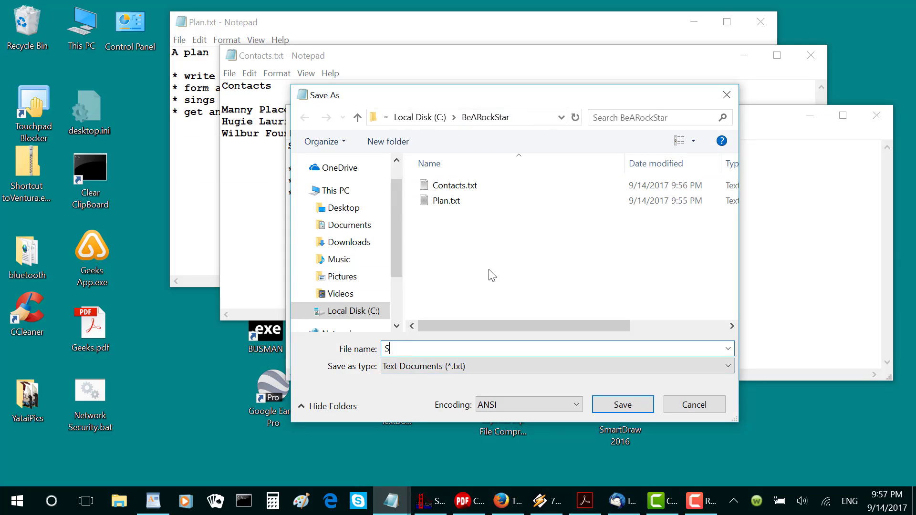
type("ongTitles")
left_click(619, 405)
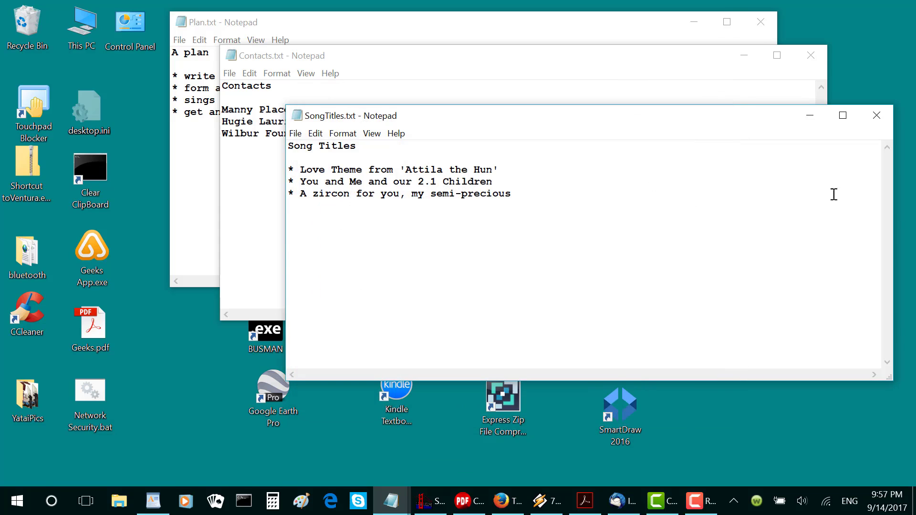
Step: Close the song titles, contacts and plan Notepad windows
left_click(878, 116)
left_click(811, 57)
left_click(761, 22)
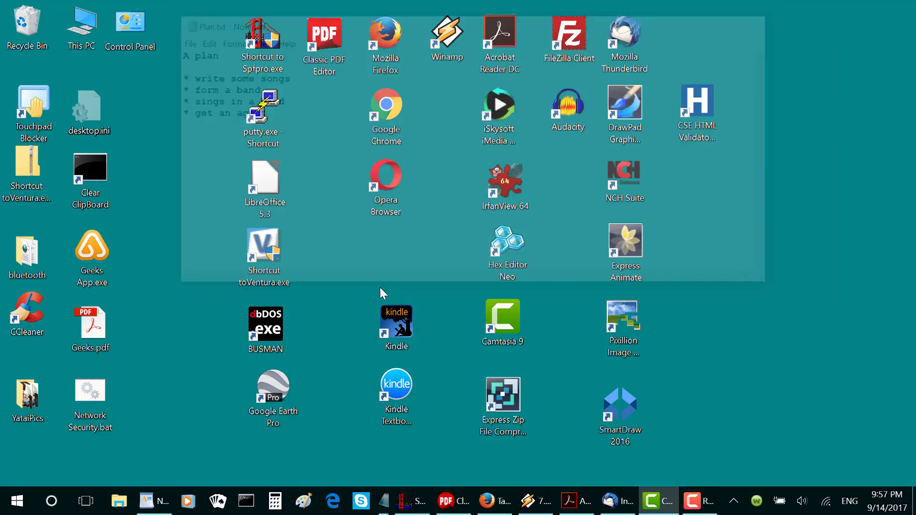
Step: Open File Explorer, expand drive C and view the contents of the BeARockStar folder
left_click(127, 508)
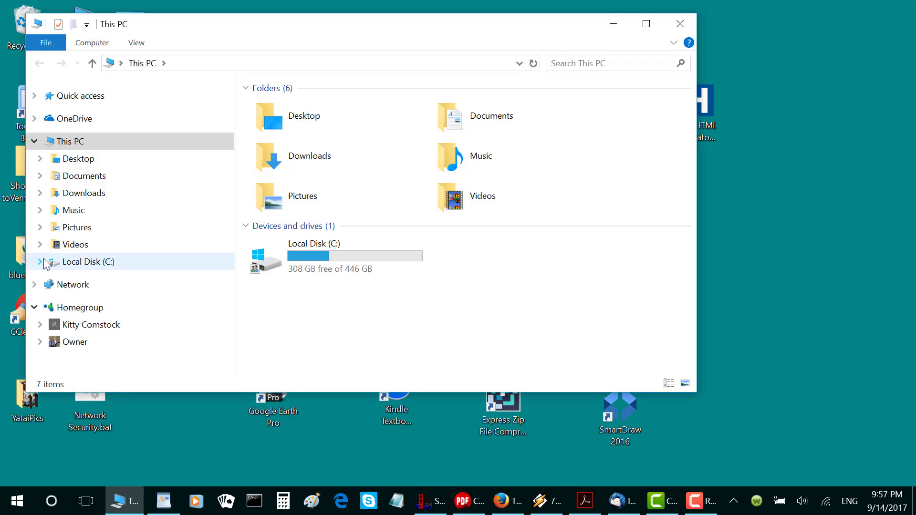
left_click(43, 261)
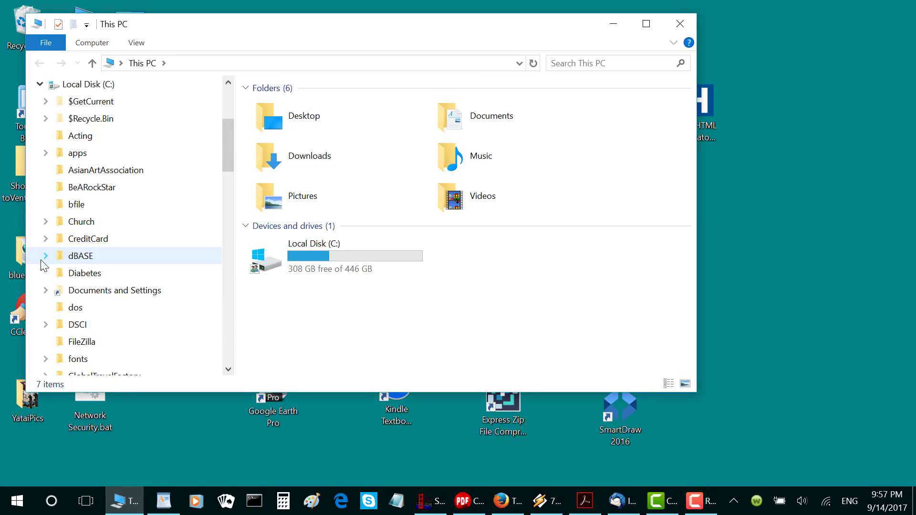
left_click(69, 188)
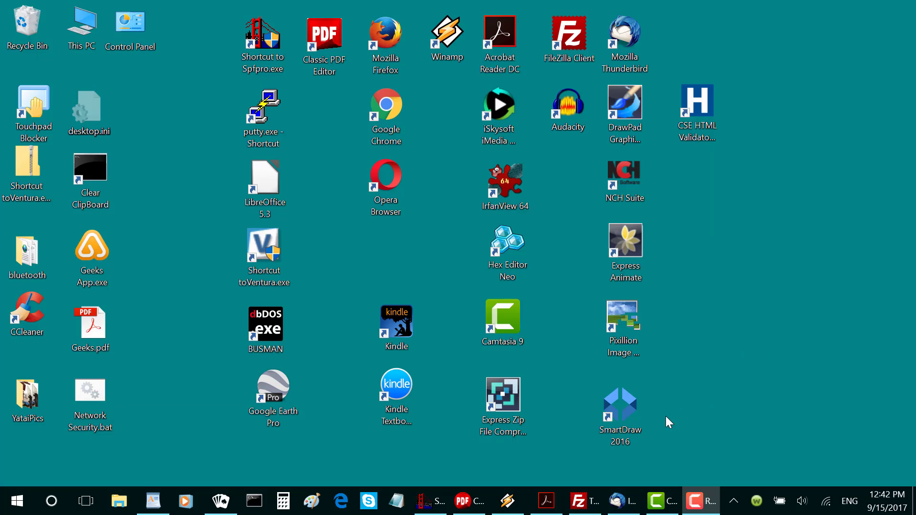
Step: Browse to the BeARockStar folder in a new File Explorer window, open Plan.txt to read it and close it again
left_click(117, 501)
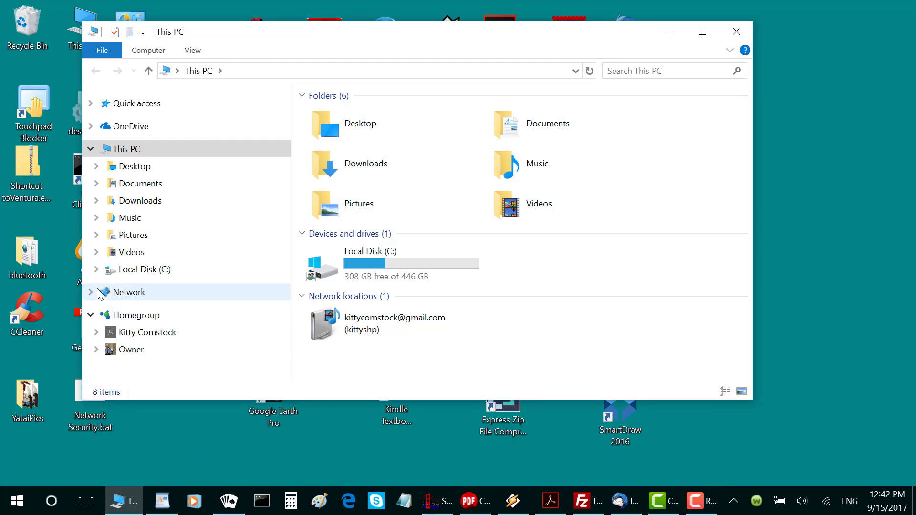
left_click(96, 268)
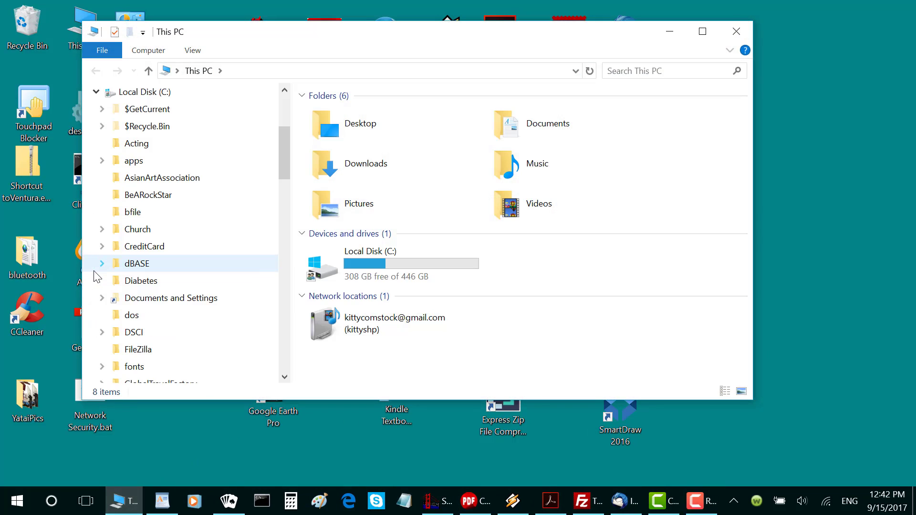
left_click(134, 199)
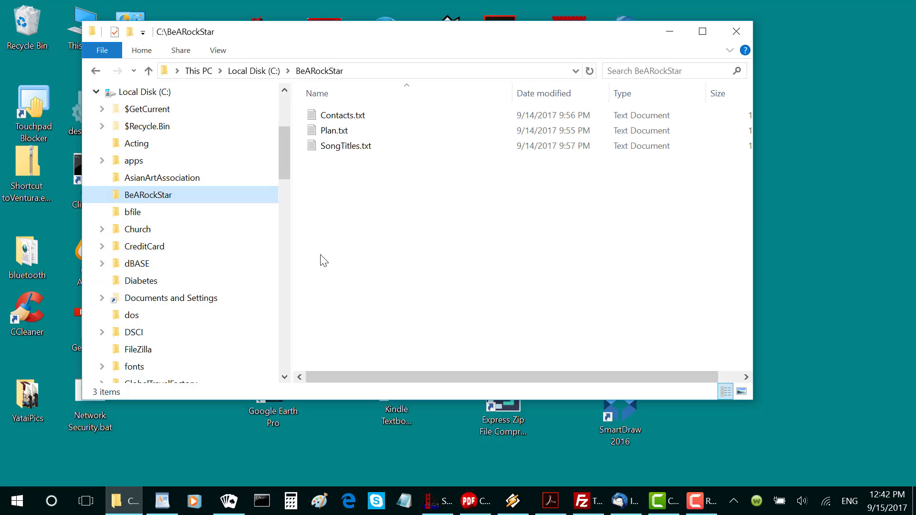
left_click(343, 136)
double_click(343, 136)
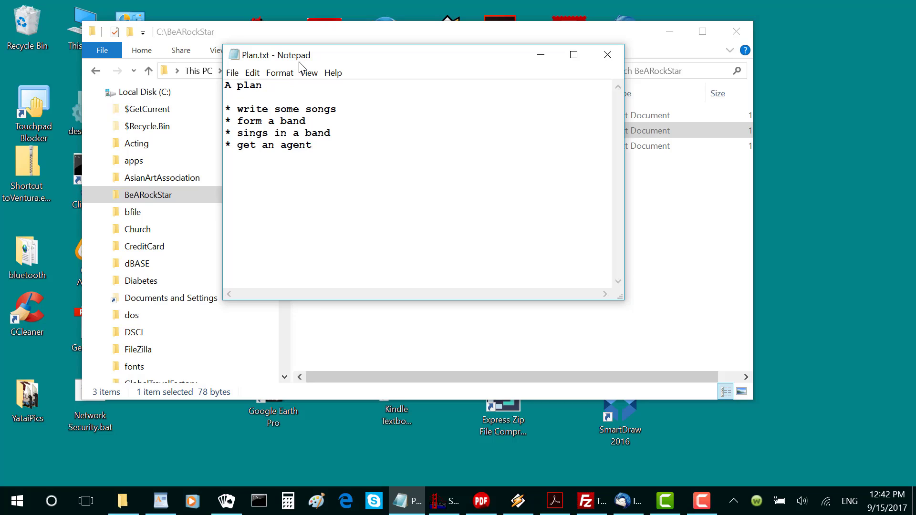
left_click(607, 55)
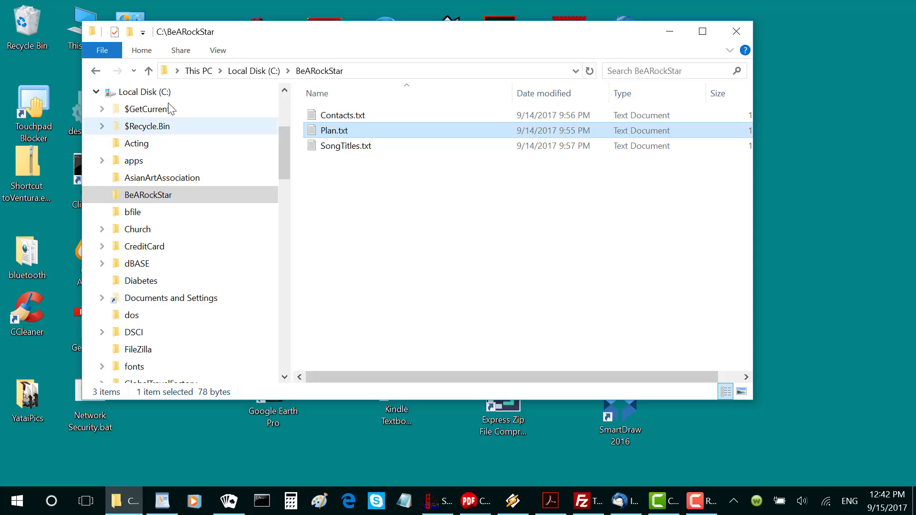
Step: Create a new folder named BARS-website directly on drive C and minimize the File Explorer window
left_click(143, 92)
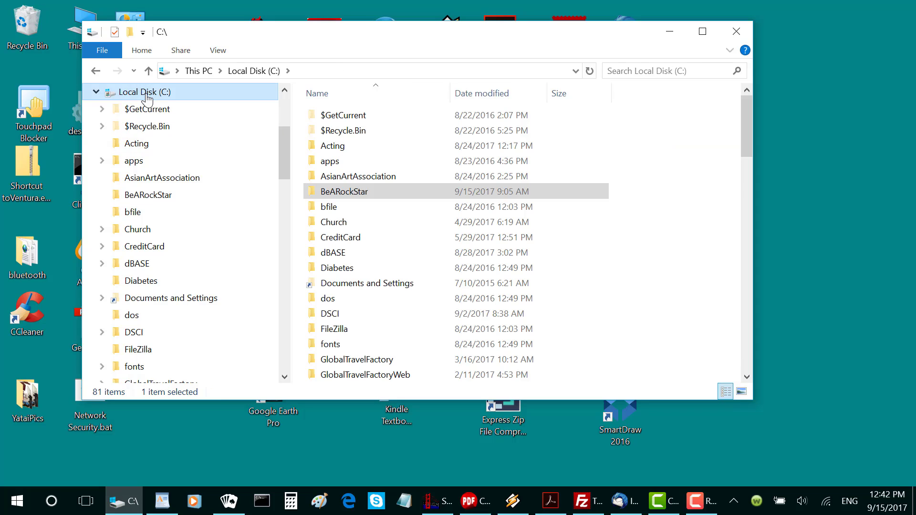
right_click(146, 95)
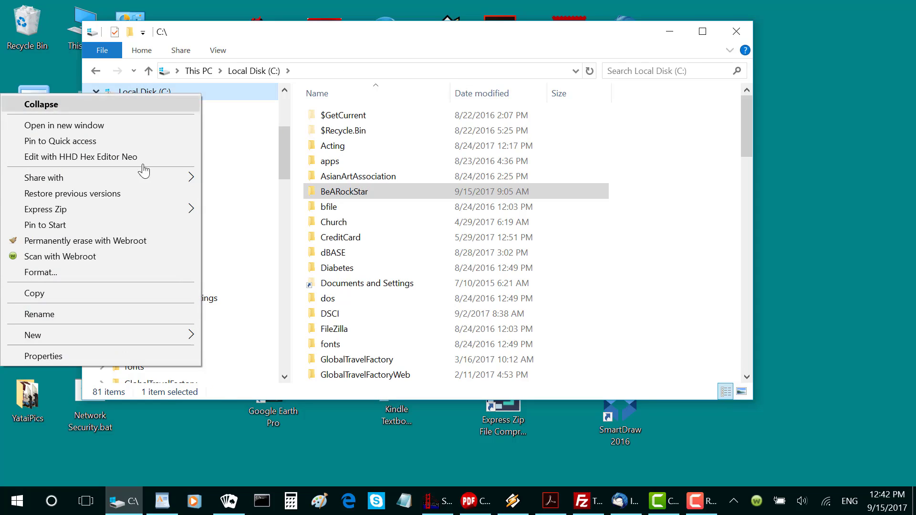
mouse_move(128, 339)
left_click(235, 336)
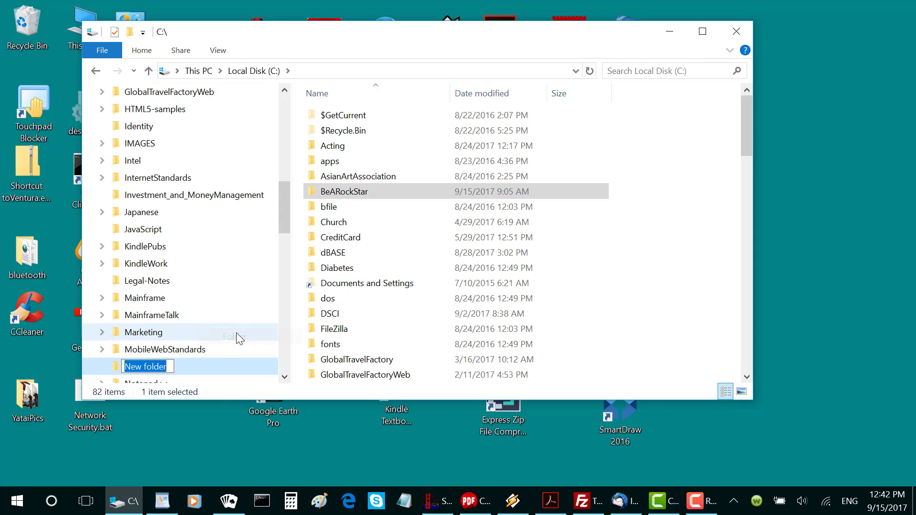
type("BAR")
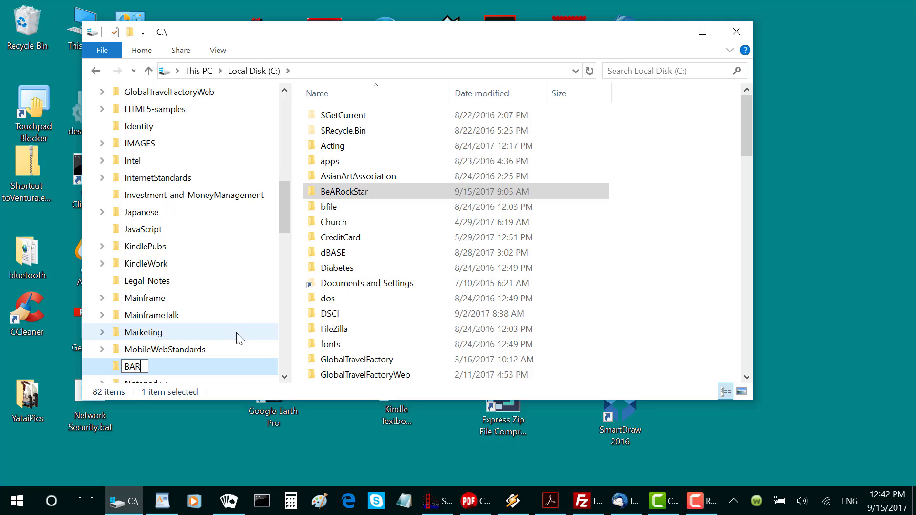
type("S-website")
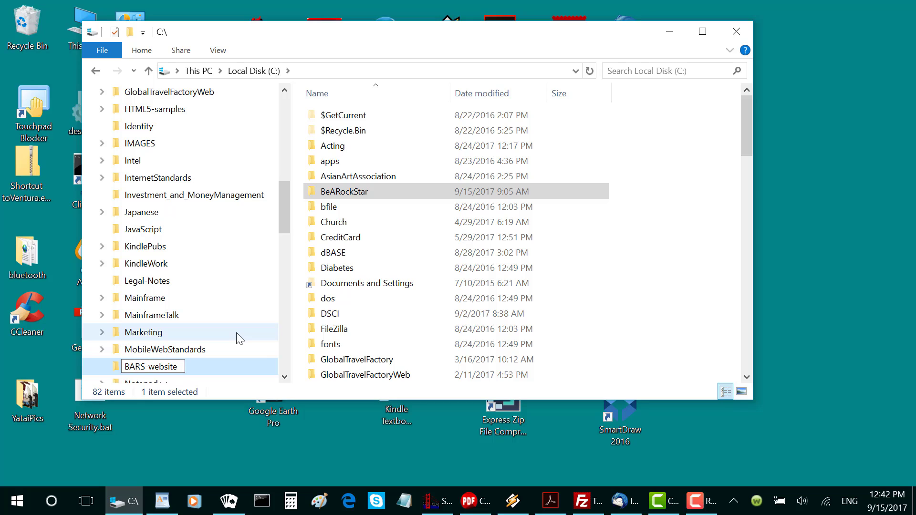
key("Return")
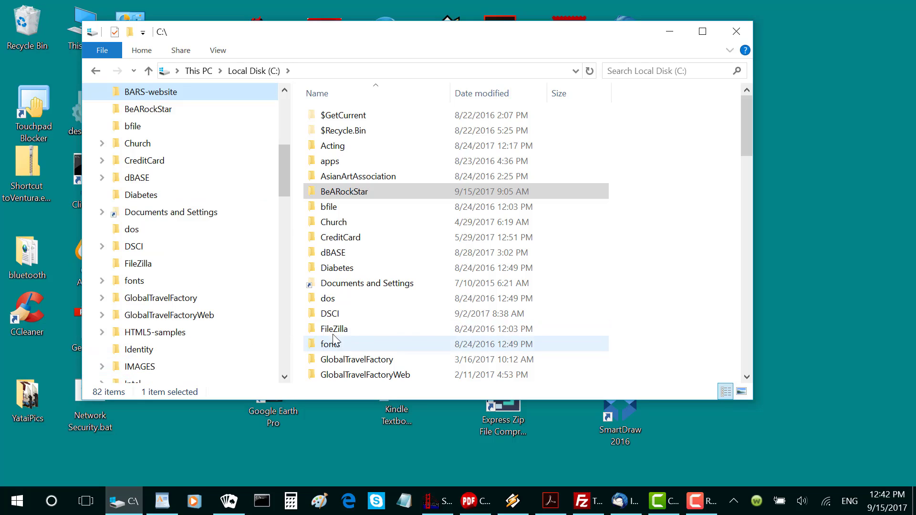
left_click(670, 31)
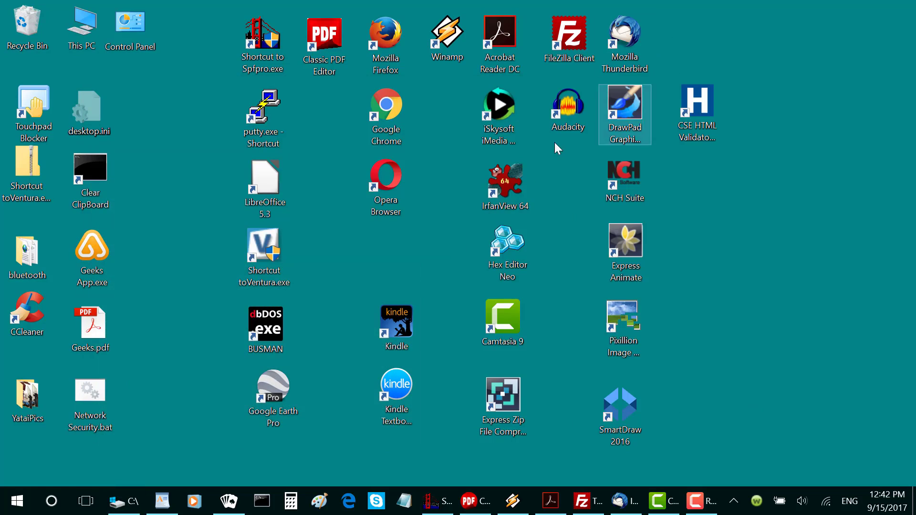
Step: In a blank Notepad document, write <!doctype html>, <html> and </html> on separate lines
left_click(404, 501)
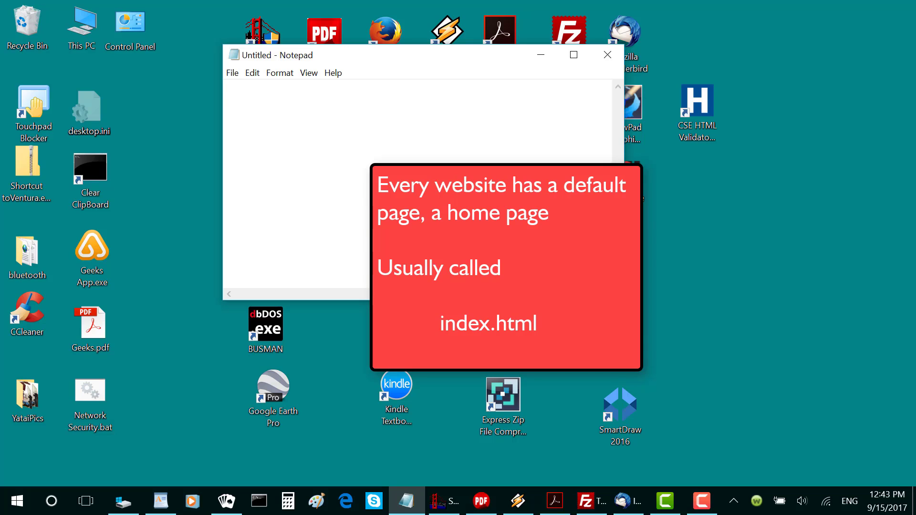
type("<!doctyp")
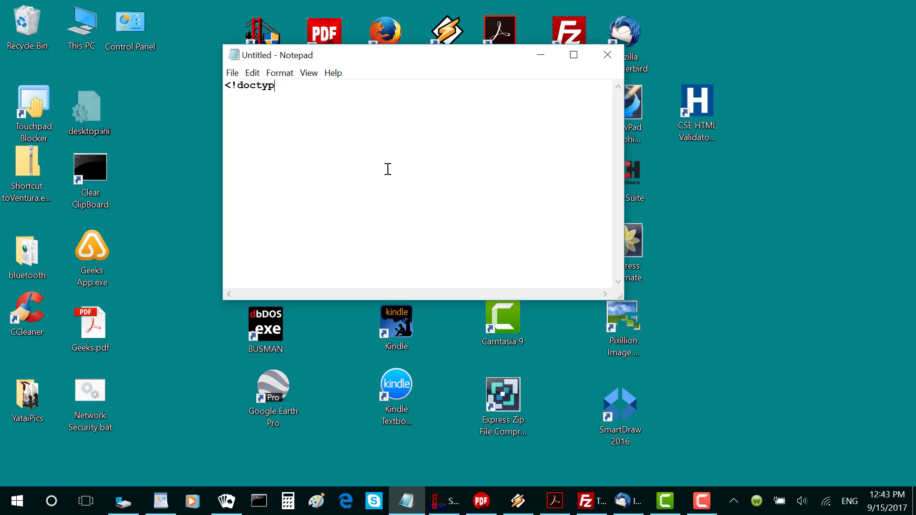
type("e html> ")
type("</")
type("html")
type("> ")
type("<")
type("/html")
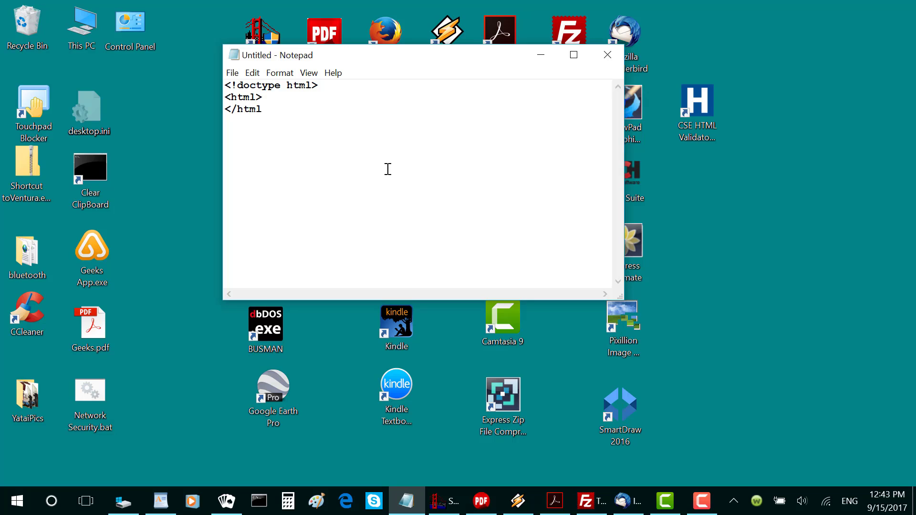
type(">")
Step: Insert an indented, empty <head></head> pair on separate lines between the html tags
key("Up")
key("Return")
type("<head>")
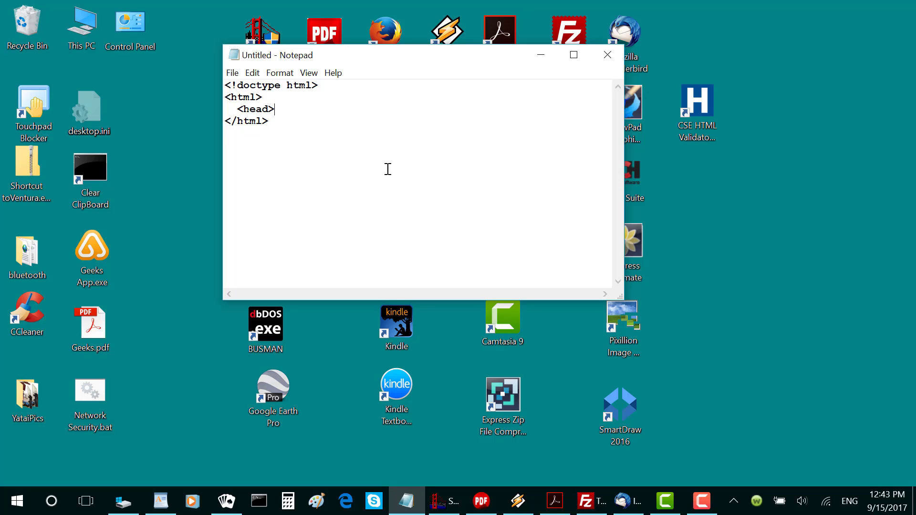
key("Return")
type("</head>")
Step: Add an indented, empty <body></body> pair on separate lines below the closing head tag
key("Return")
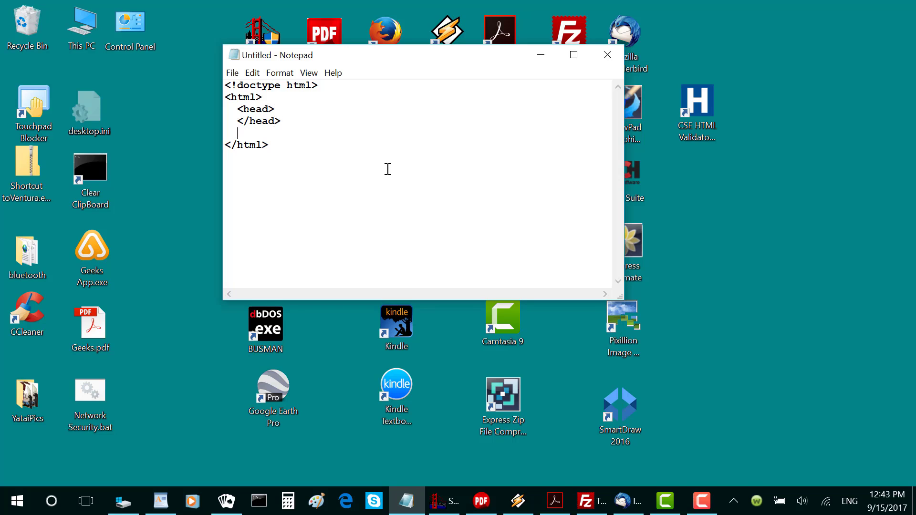
type("<body>")
key("Return")
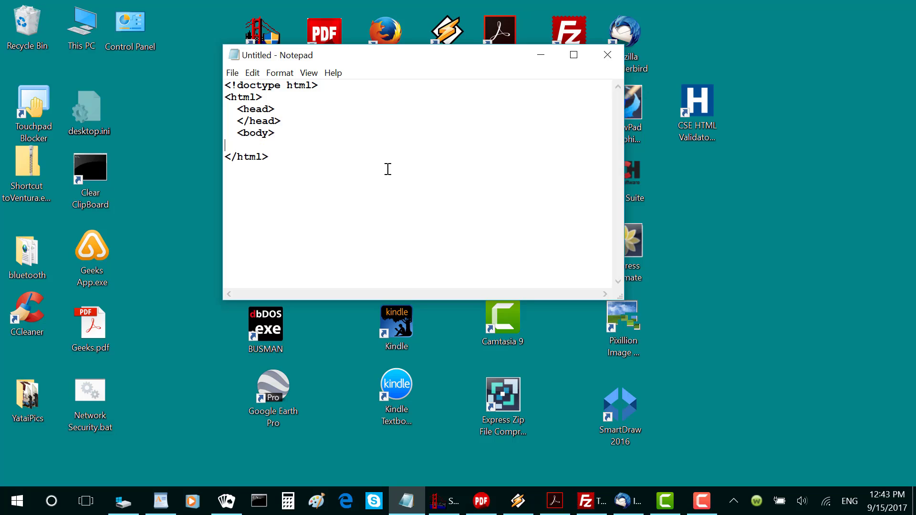
type("</body>")
Step: Insert the indented line <title>BARS - website</title> inside the head section
key("Up")
key("Up")
key("Return")
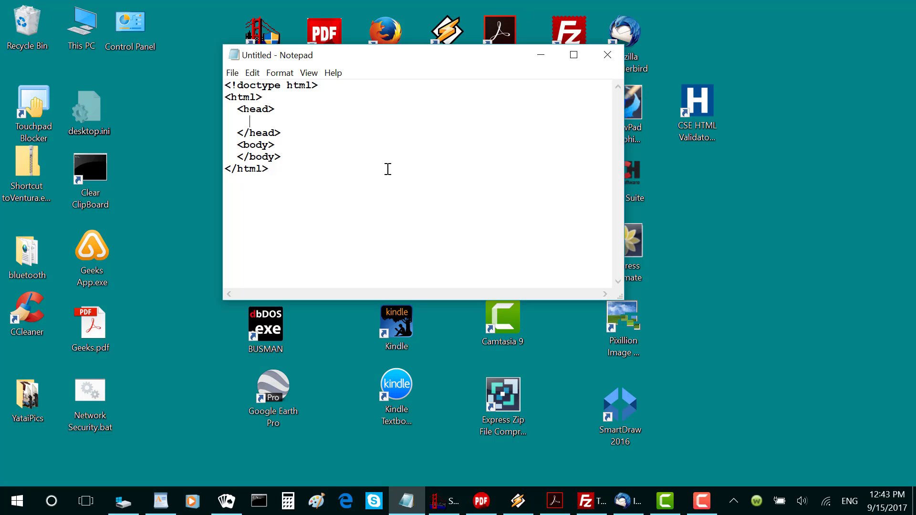
type("<ti")
type("e>BARD")
key("BackSpace")
type("S - website")
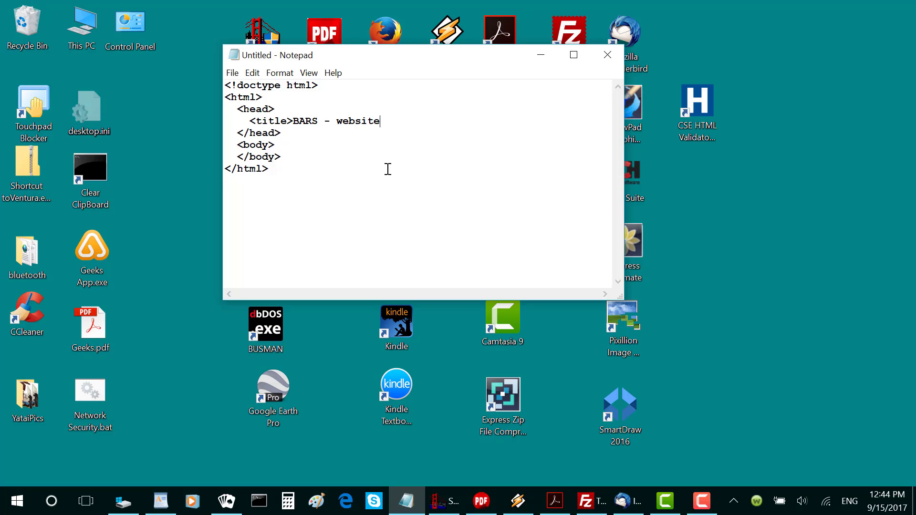
type("</title>")
Step: Insert the indented heading <h1>How to Become a Rock Start</h1> inside the body section
key("Return")
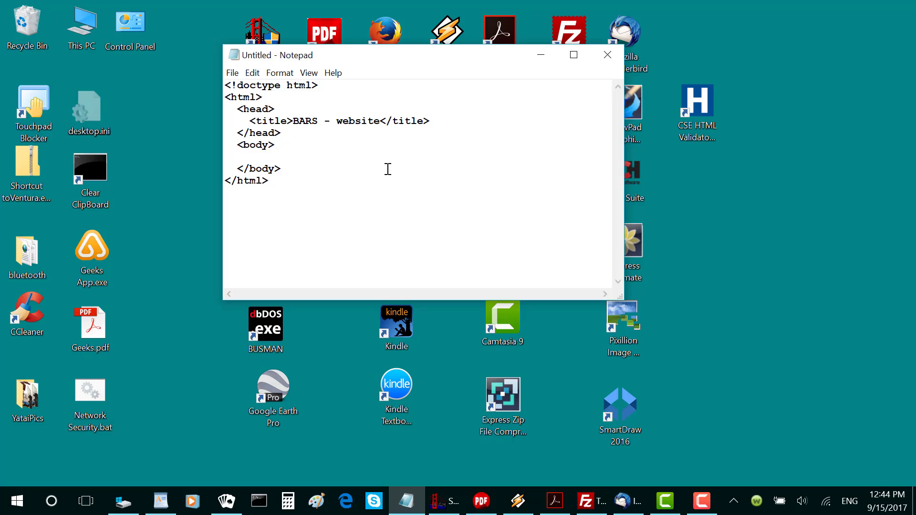
type("<h1>How to Become")
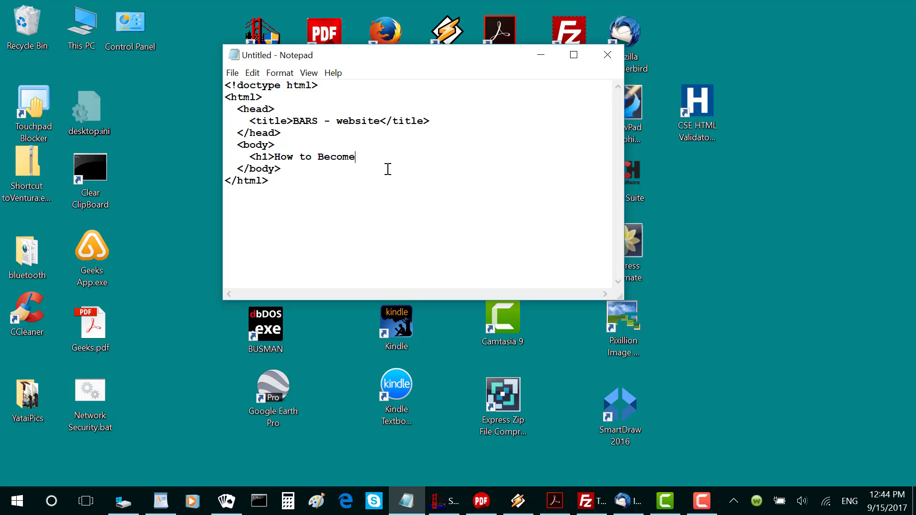
type(" a Rock Start</h1>")
Step: Save the page as index.html in the BARS-website folder and close Notepad
left_click(232, 74)
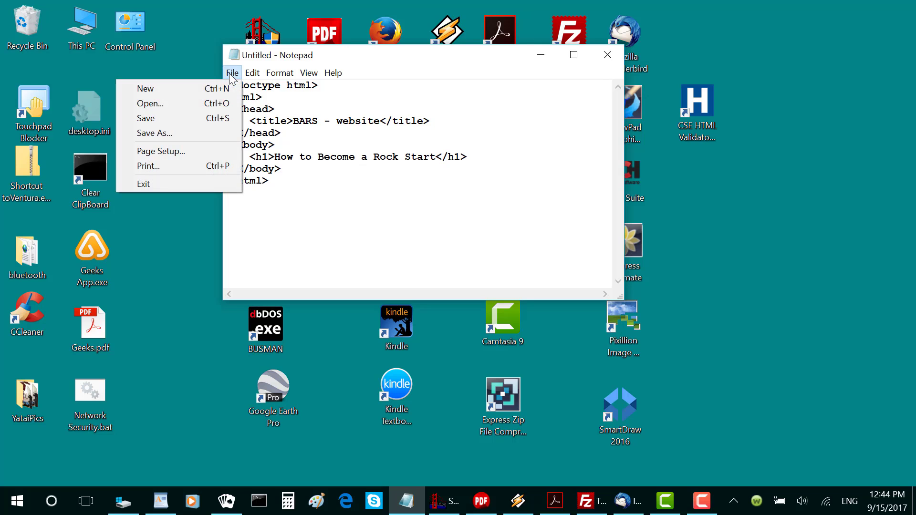
left_click(176, 136)
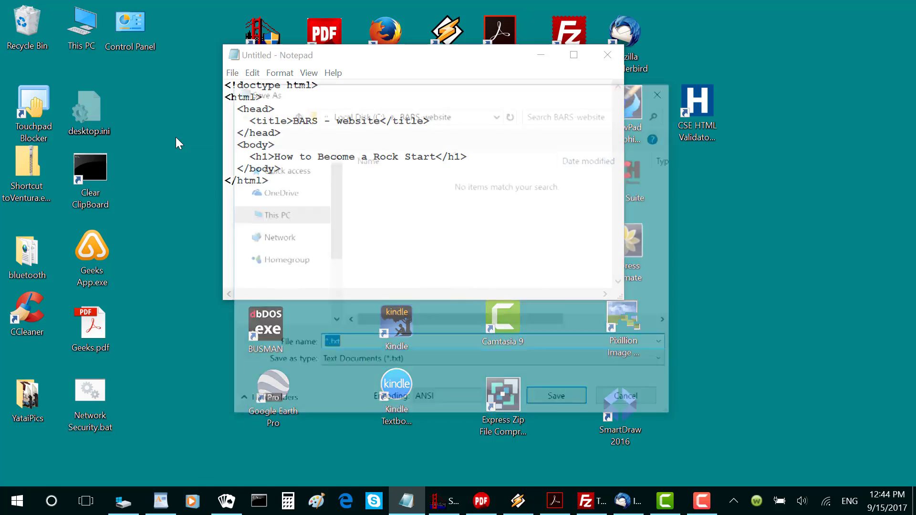
type("ind")
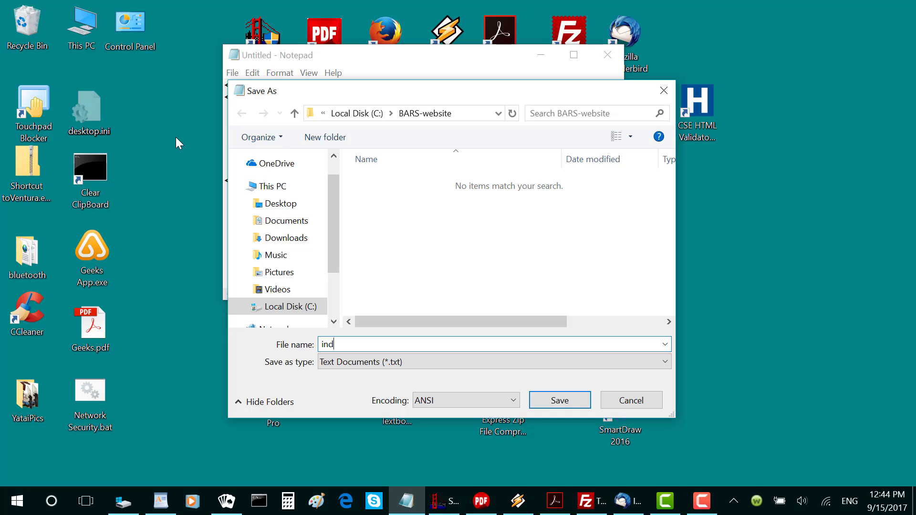
type("ex.html")
left_click(554, 405)
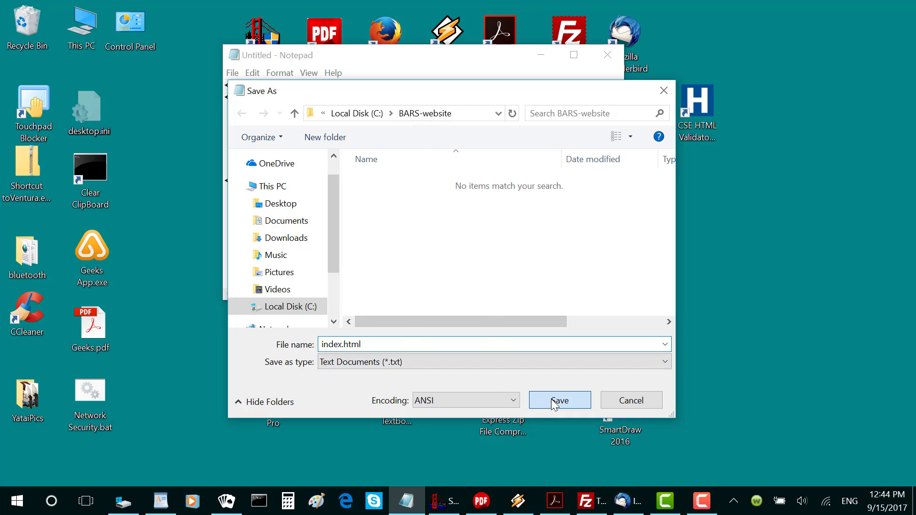
left_click(618, 53)
Step: Open index.html from the BARS-website folder on drive C in Firefox to check the page, and close the browser
left_click(128, 499)
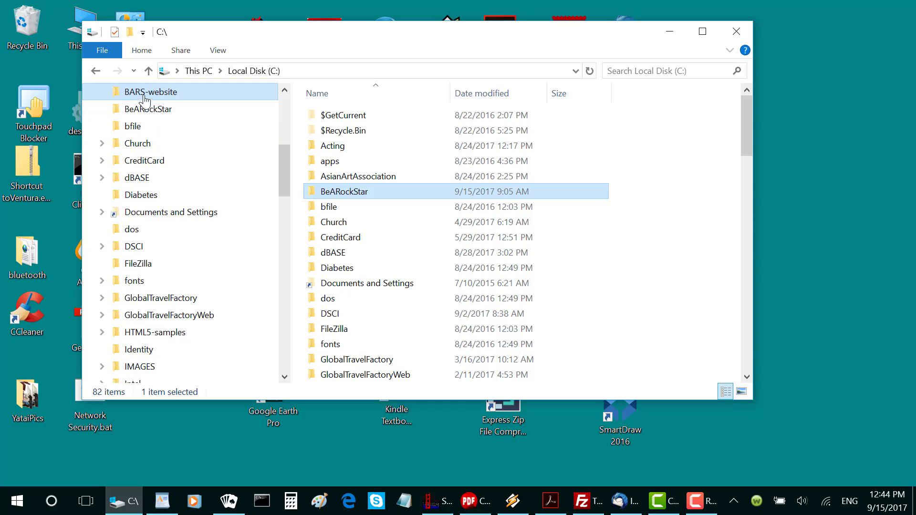
left_click(144, 96)
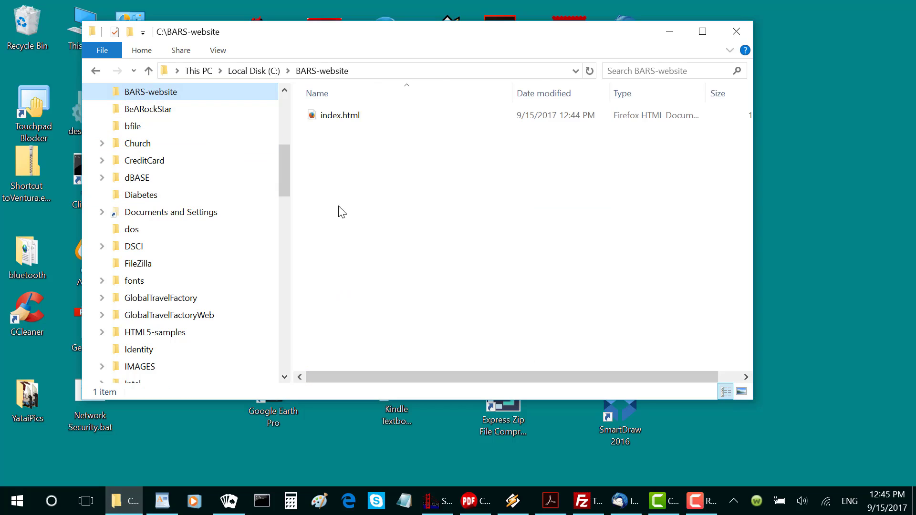
double_click(334, 116)
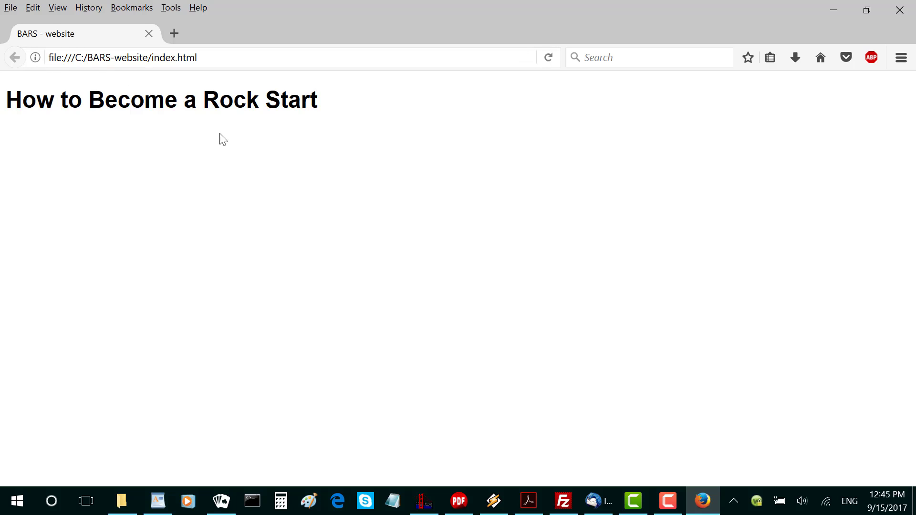
left_click(899, 10)
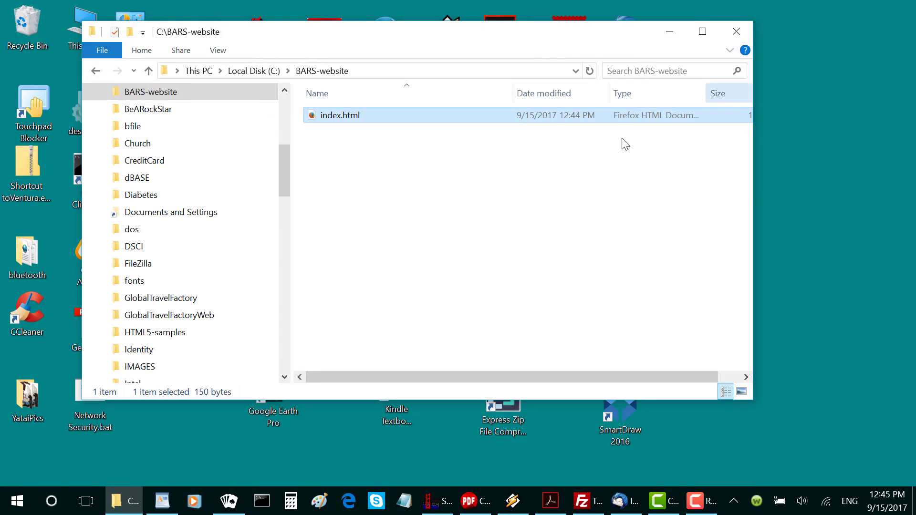
Step: Open index.html in Notepad, correct the h1 heading to "How to Become a Rock Star", and save the file
right_click(367, 115)
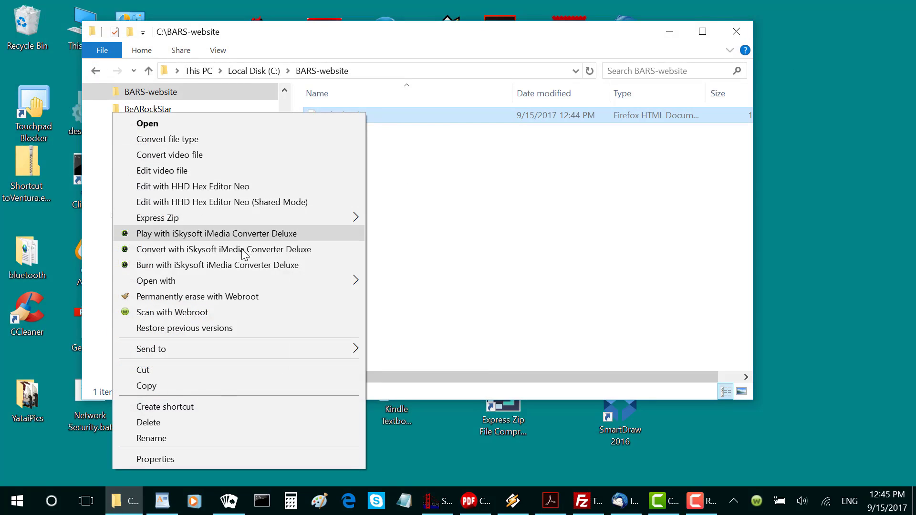
mouse_move(230, 281)
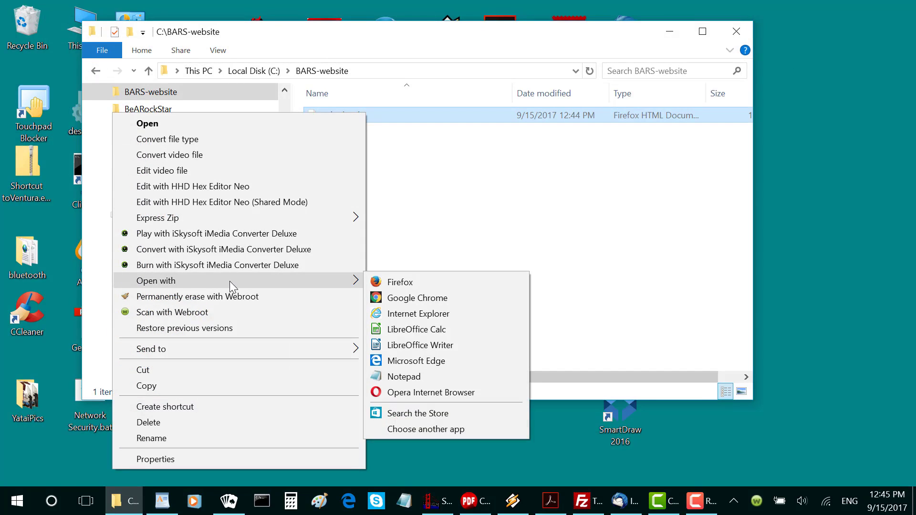
left_click(429, 376)
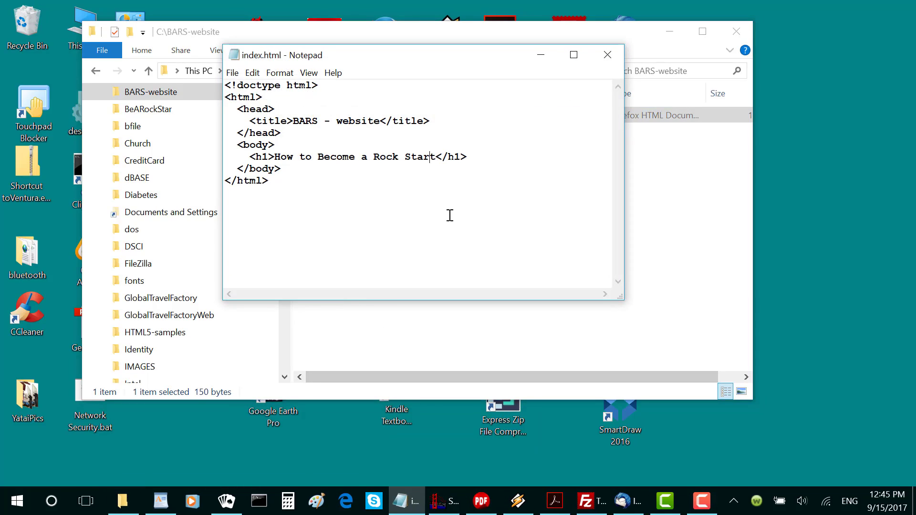
key("Delete")
left_click(232, 72)
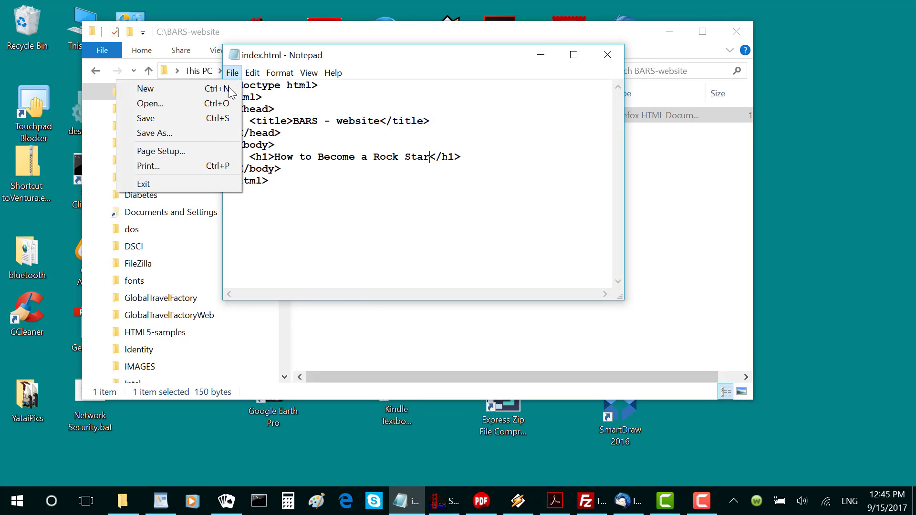
left_click(198, 119)
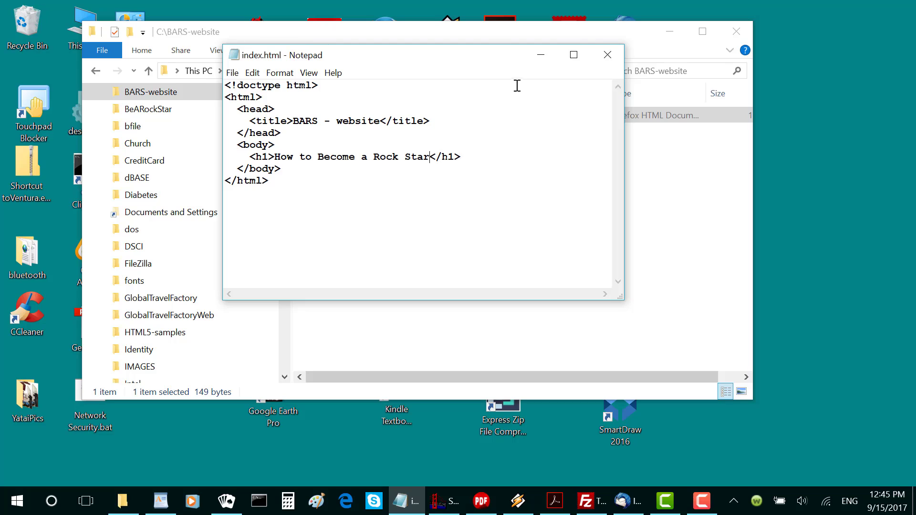
Step: Minimize Notepad, view the corrected index.html in Firefox, and minimize the browser
left_click(545, 61)
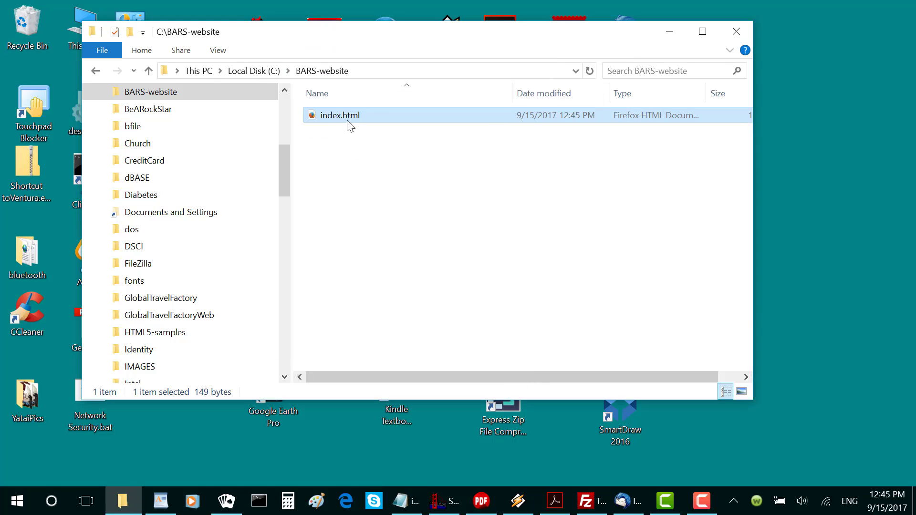
double_click(349, 119)
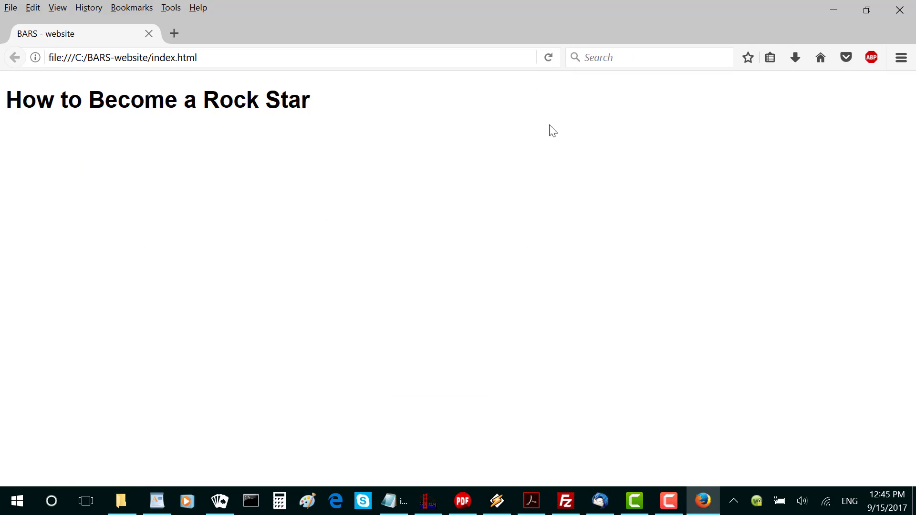
left_click(831, 10)
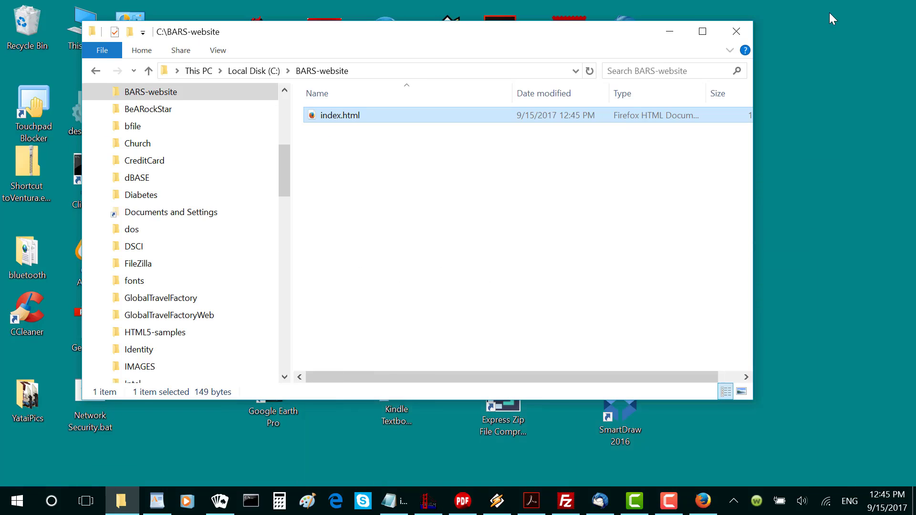
Step: Open index.html from the BARS-website folder with Notepad again
right_click(340, 119)
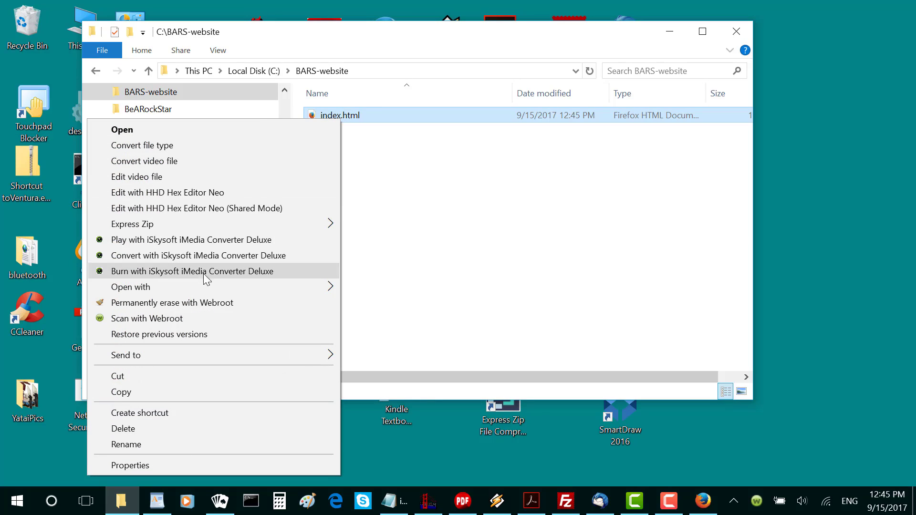
mouse_move(204, 284)
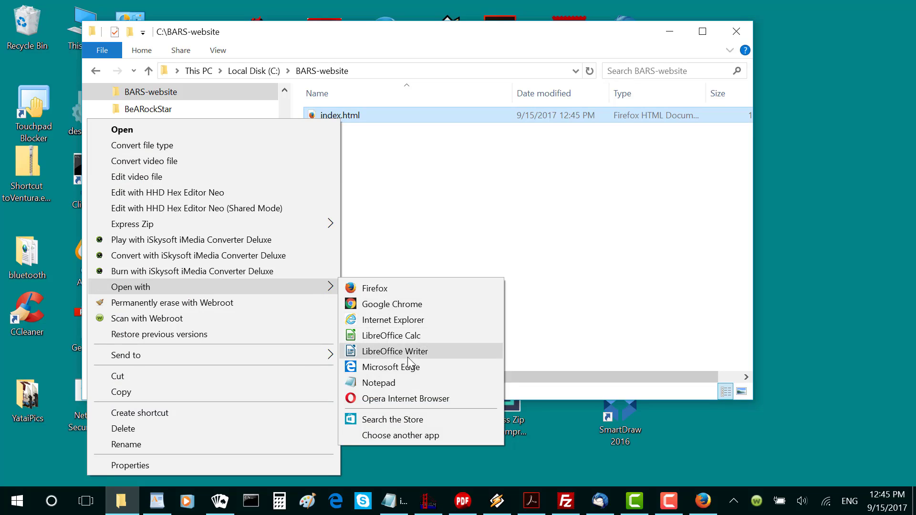
left_click(381, 384)
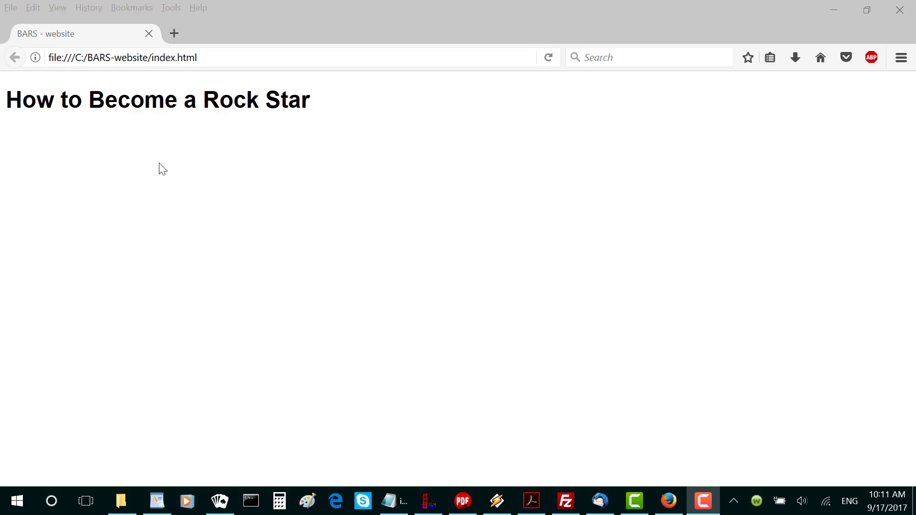
Step: Bring up index.html in Notepad, save it, and minimize Notepad to return to the page in Firefox
left_click(394, 503)
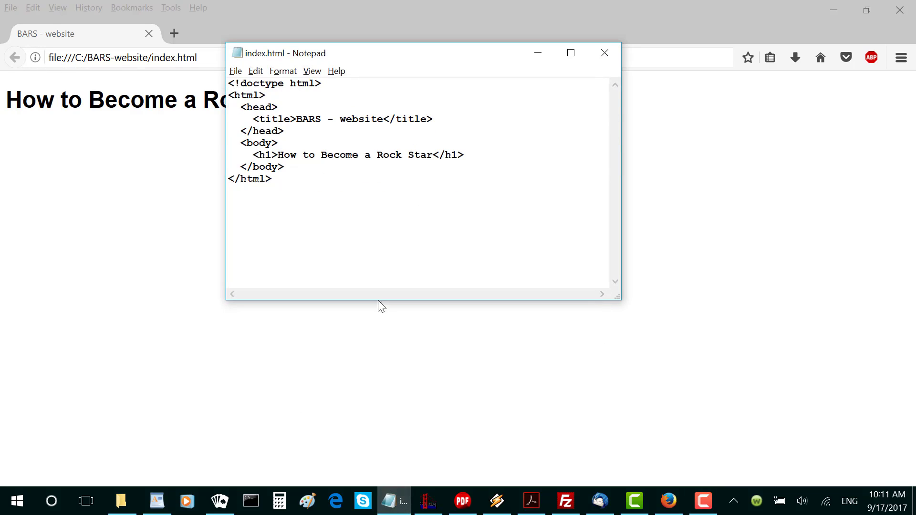
left_click(236, 71)
left_click(214, 116)
left_click(538, 54)
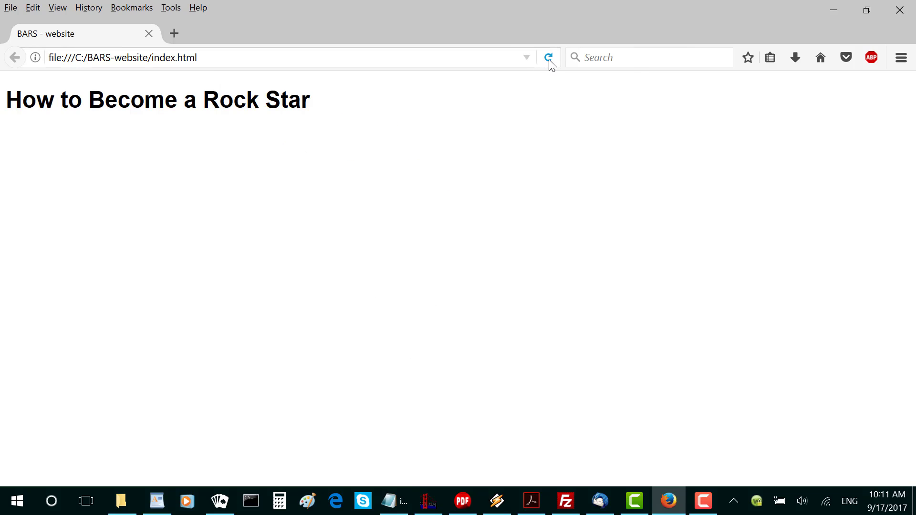